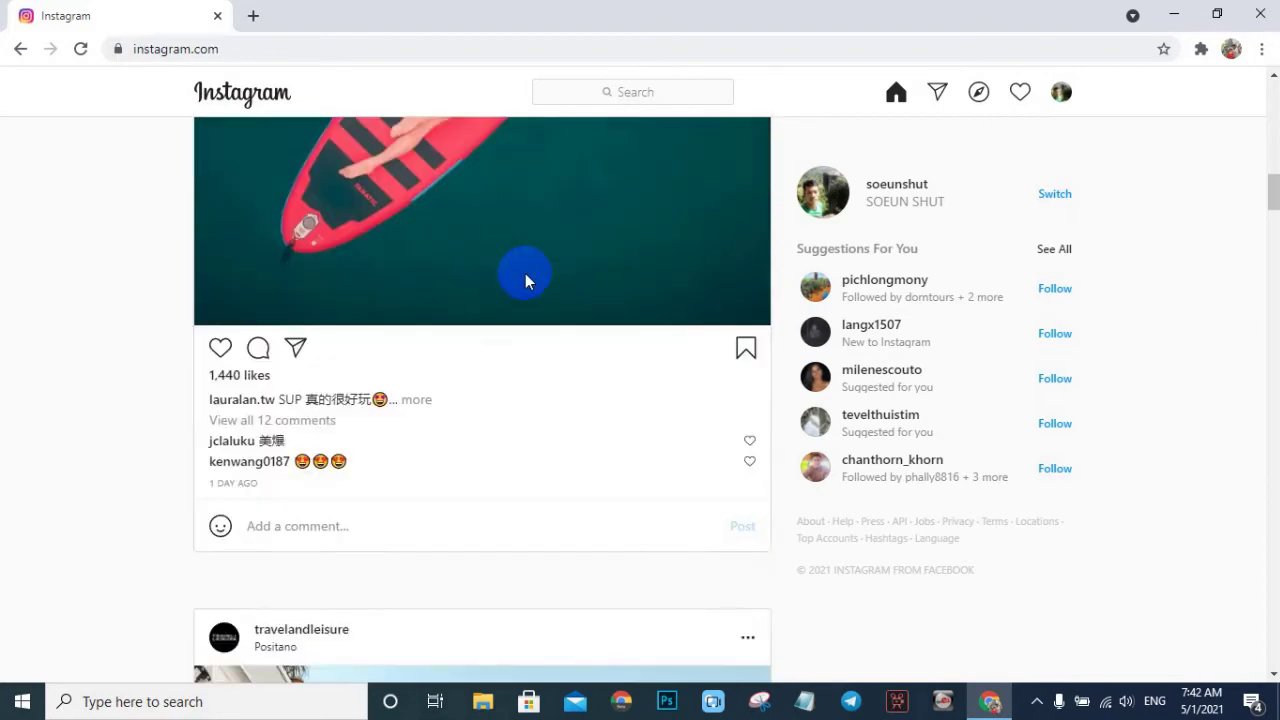
scroll(527, 281, down, 20)
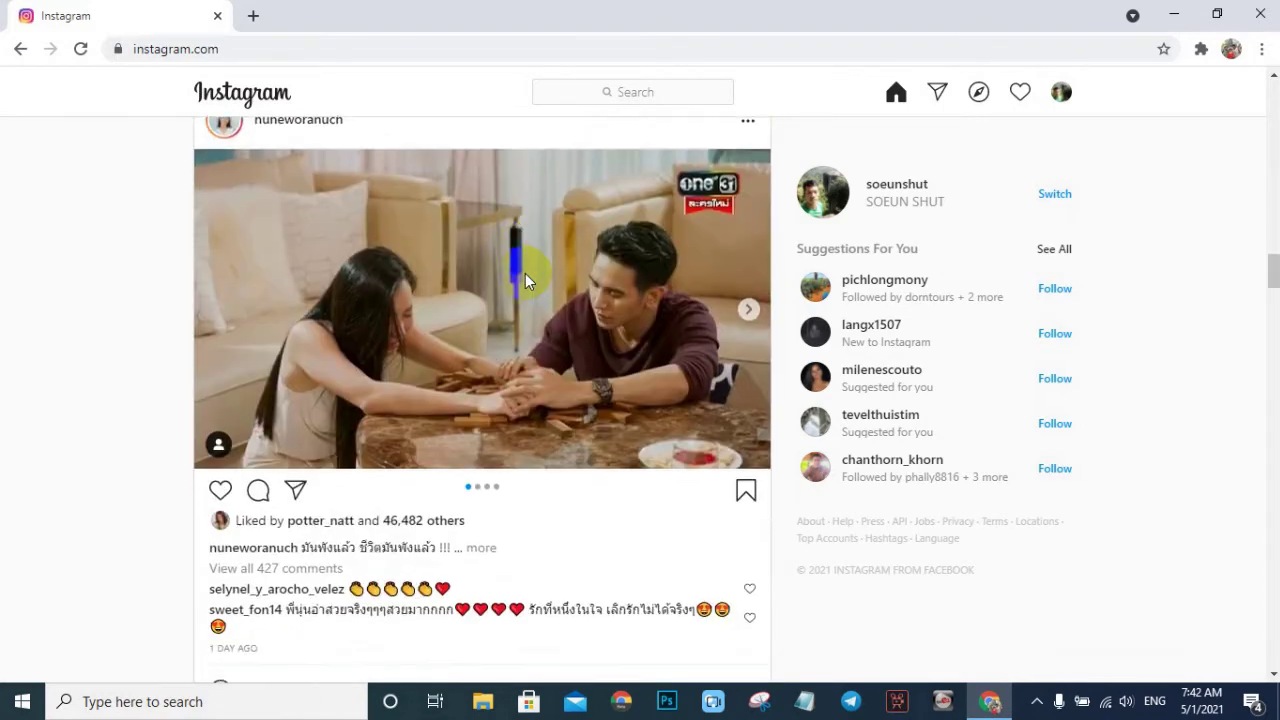
scroll(527, 281, up, 4)
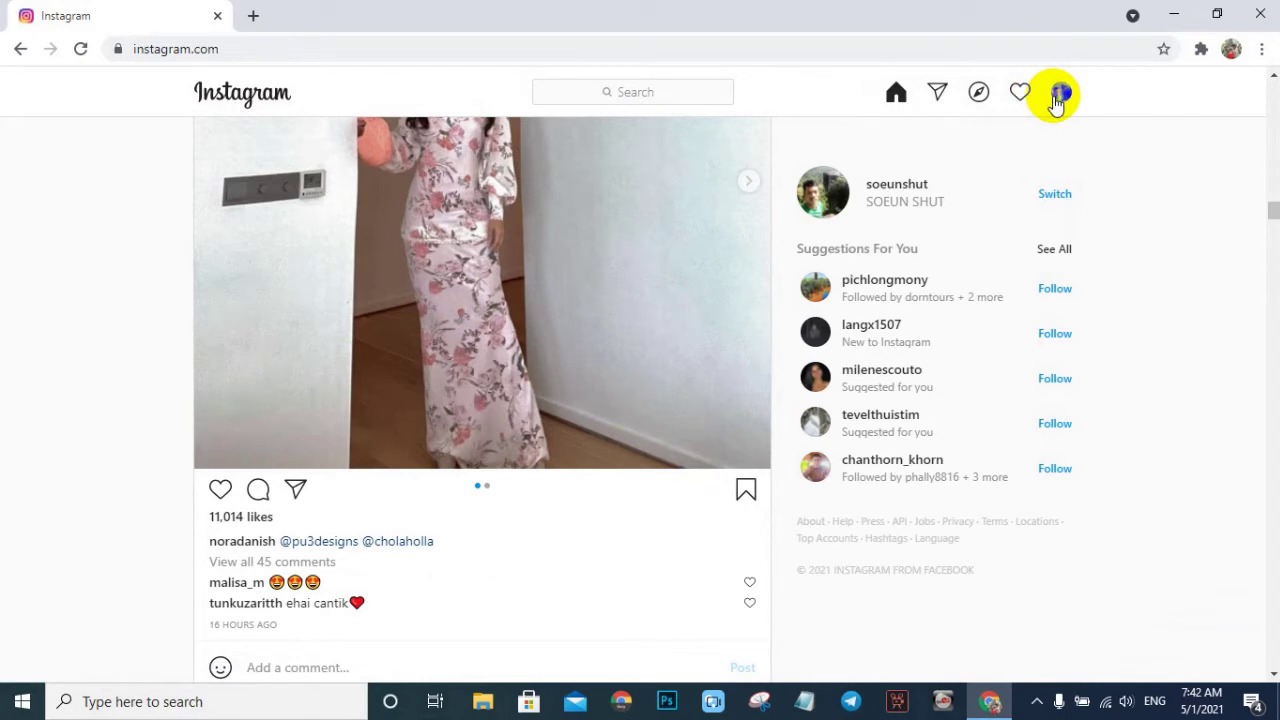
scroll(886, 531, down, 10)
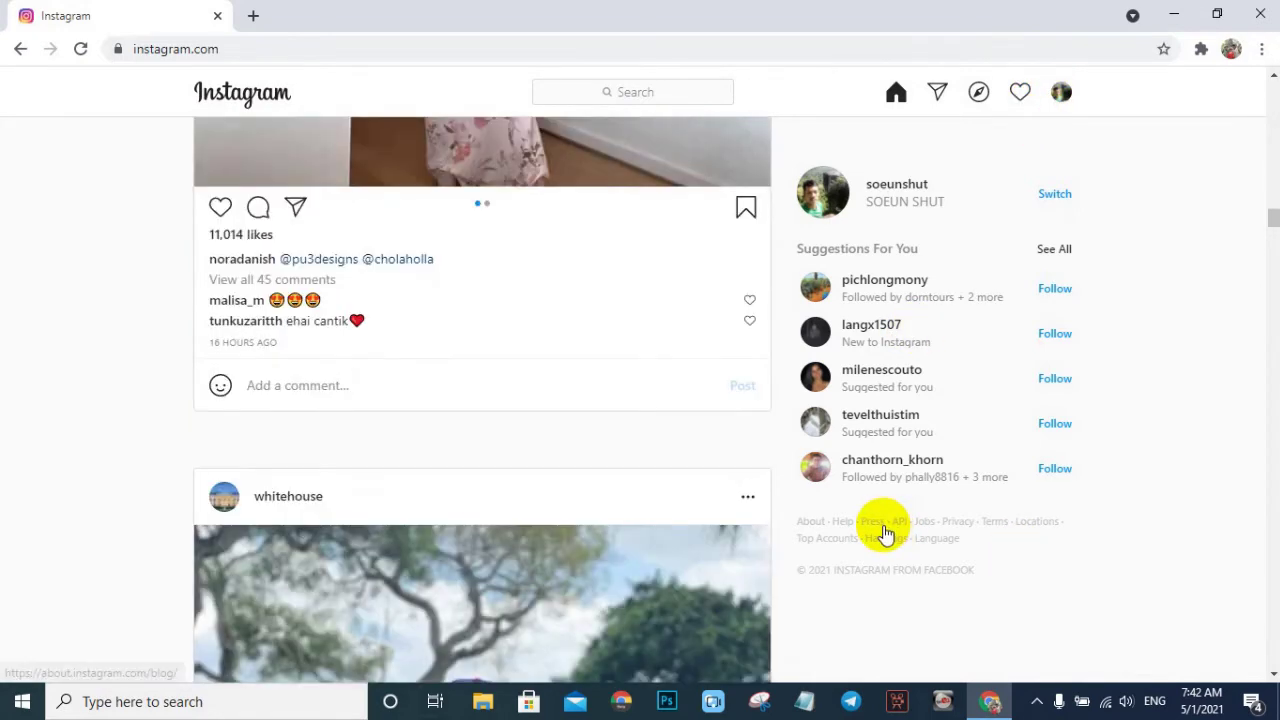
scroll(886, 531, up, 3)
scroll(678, 610, down, 1)
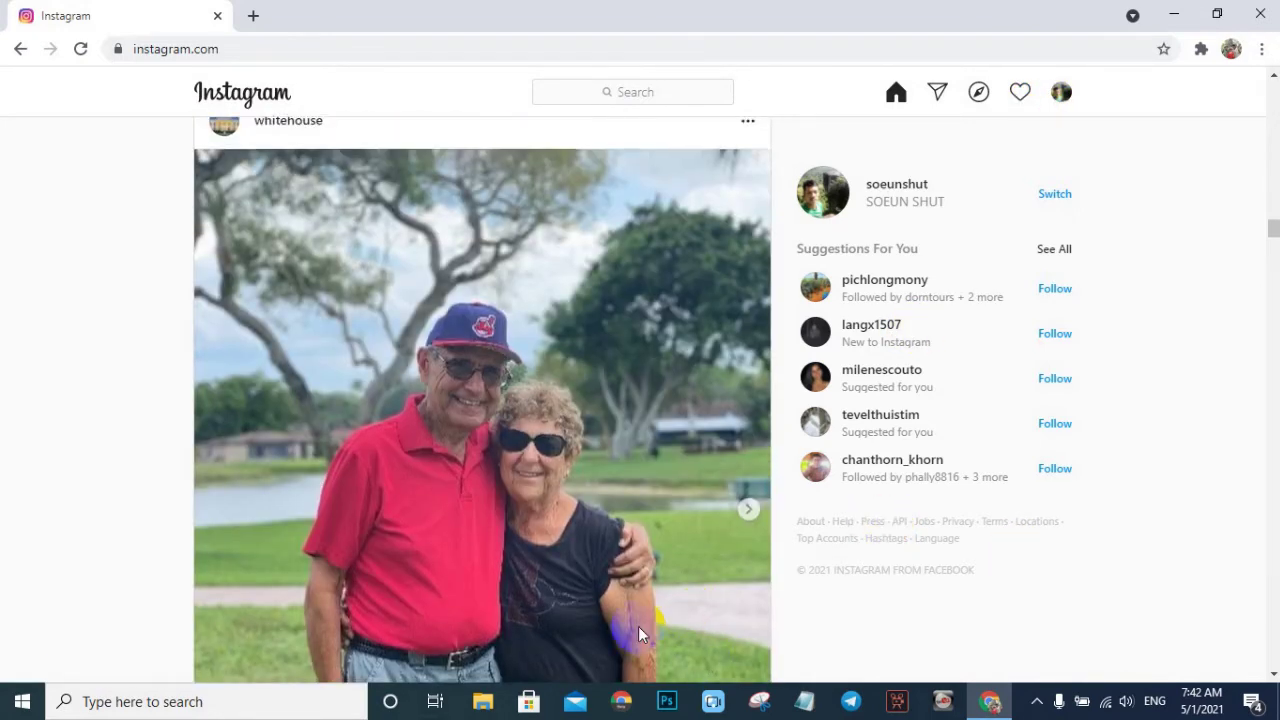
scroll(633, 594, up, 4)
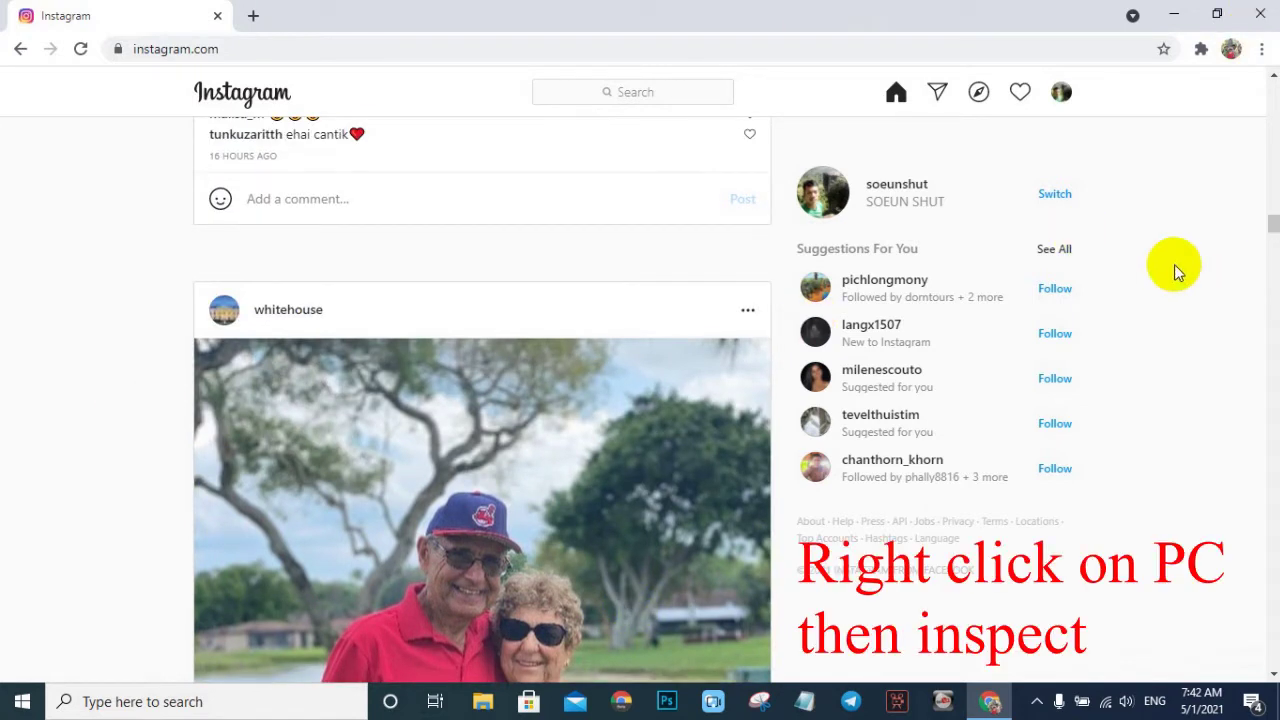
- Open the browser's developer tools to inspect the Instagram feed page
right_click(1148, 102)
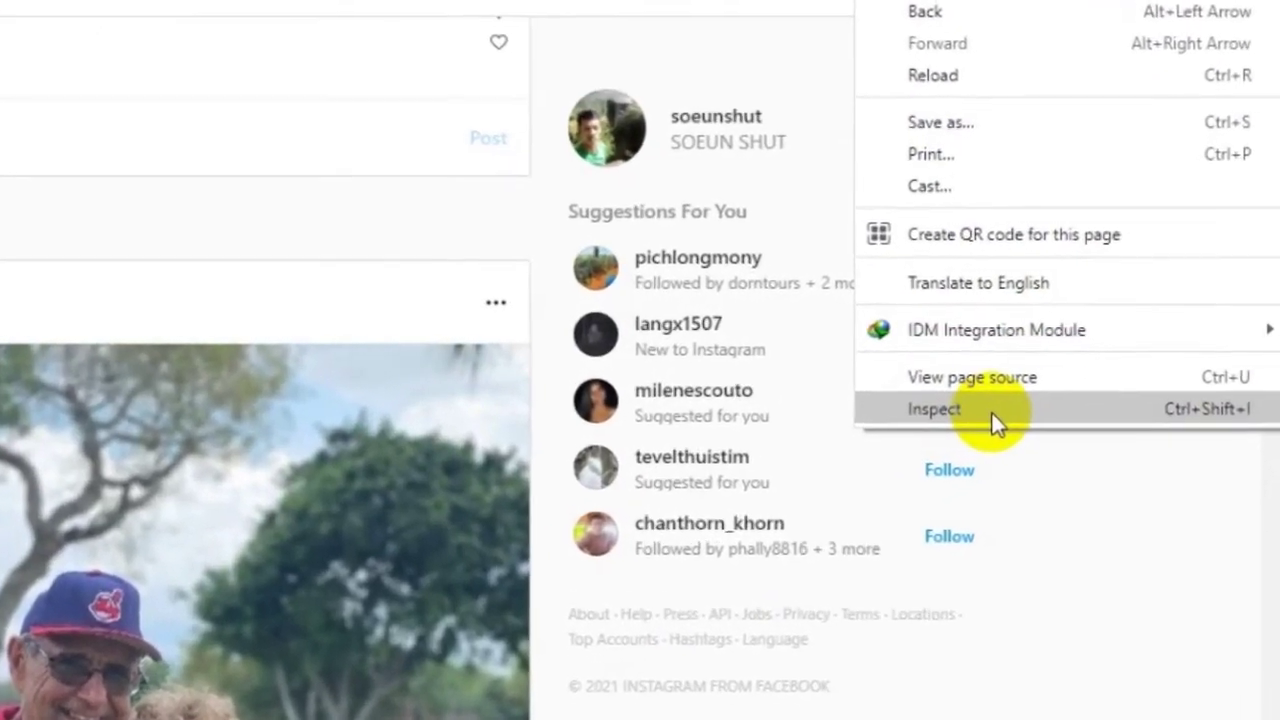
click(965, 412)
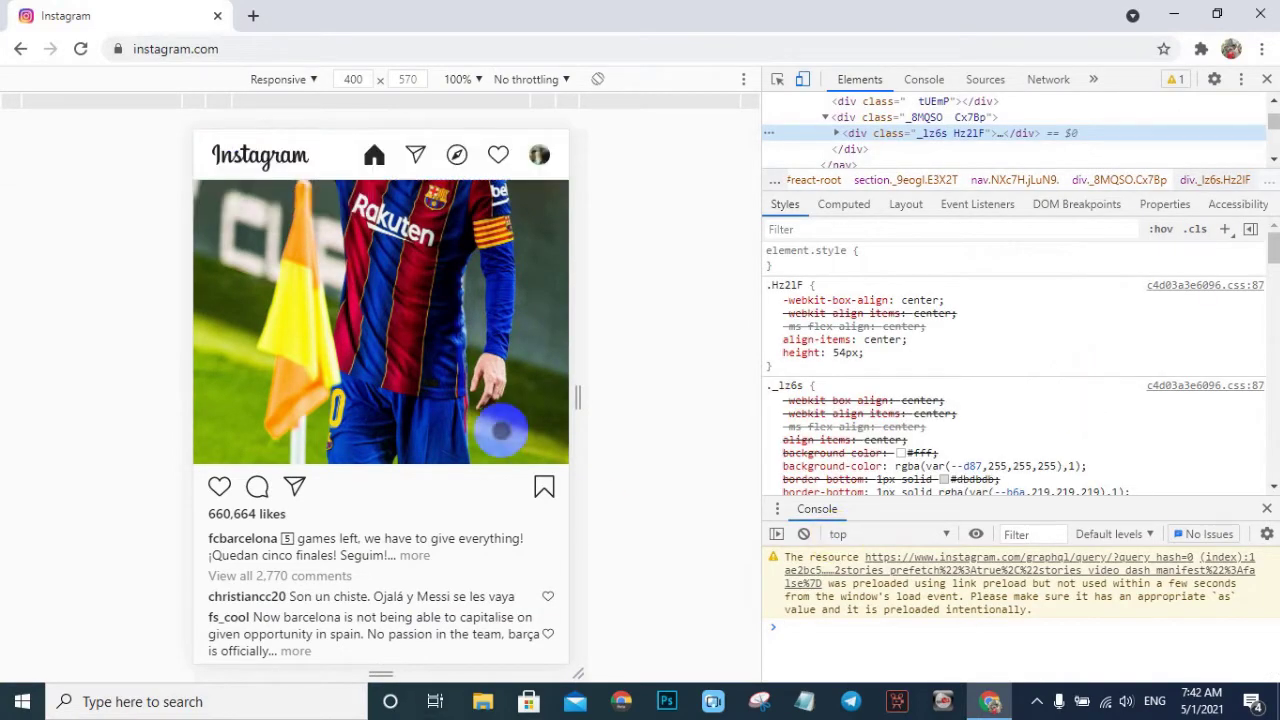
scroll(453, 590, down, 10)
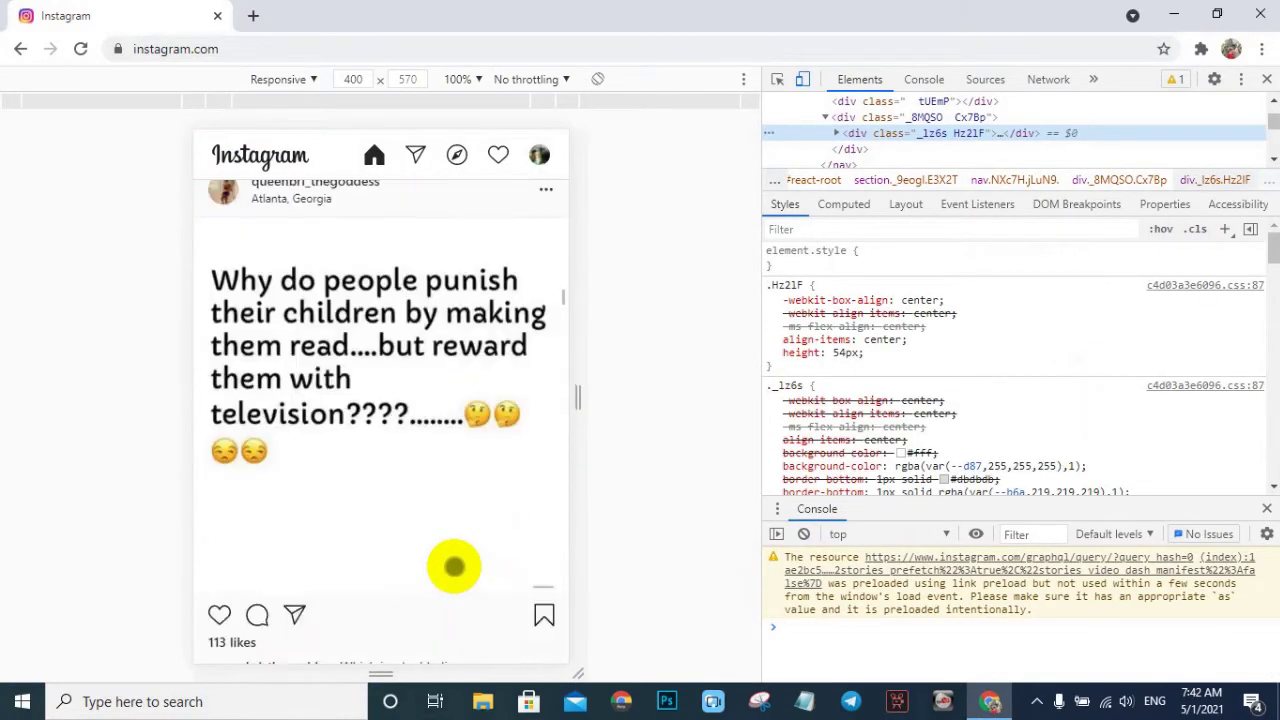
scroll(453, 548, down, 15)
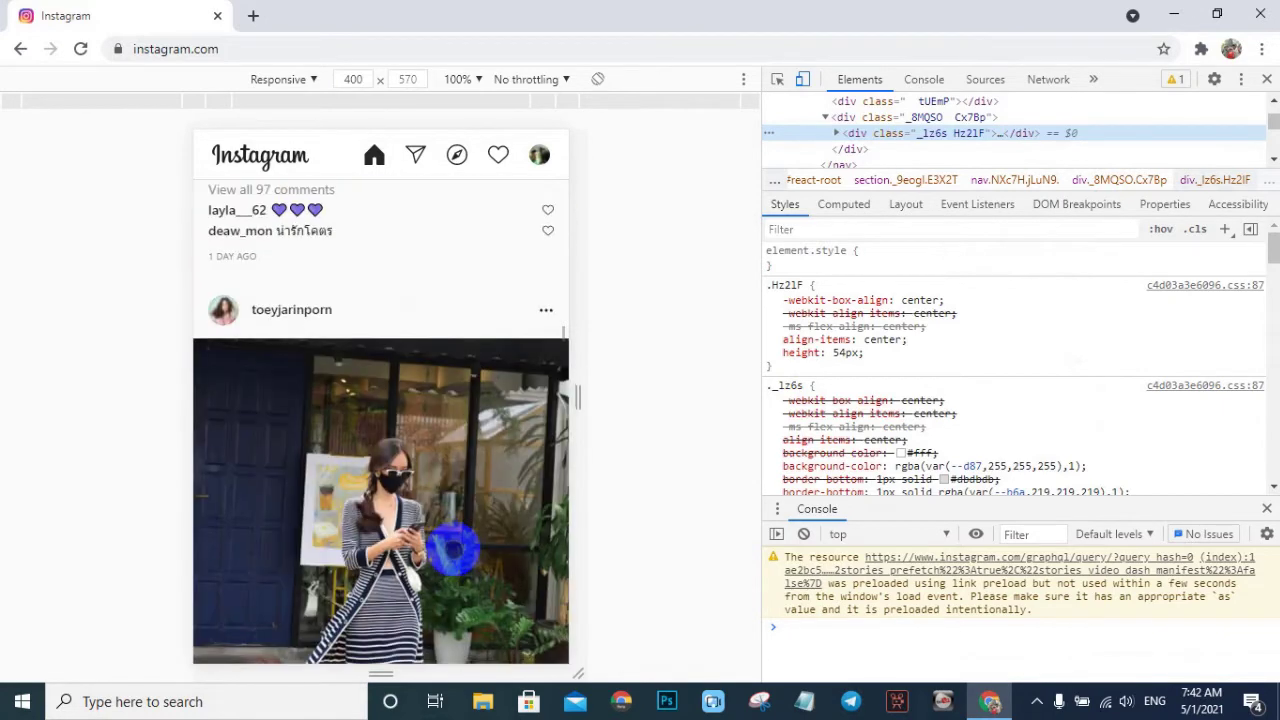
scroll(452, 537, down, 3)
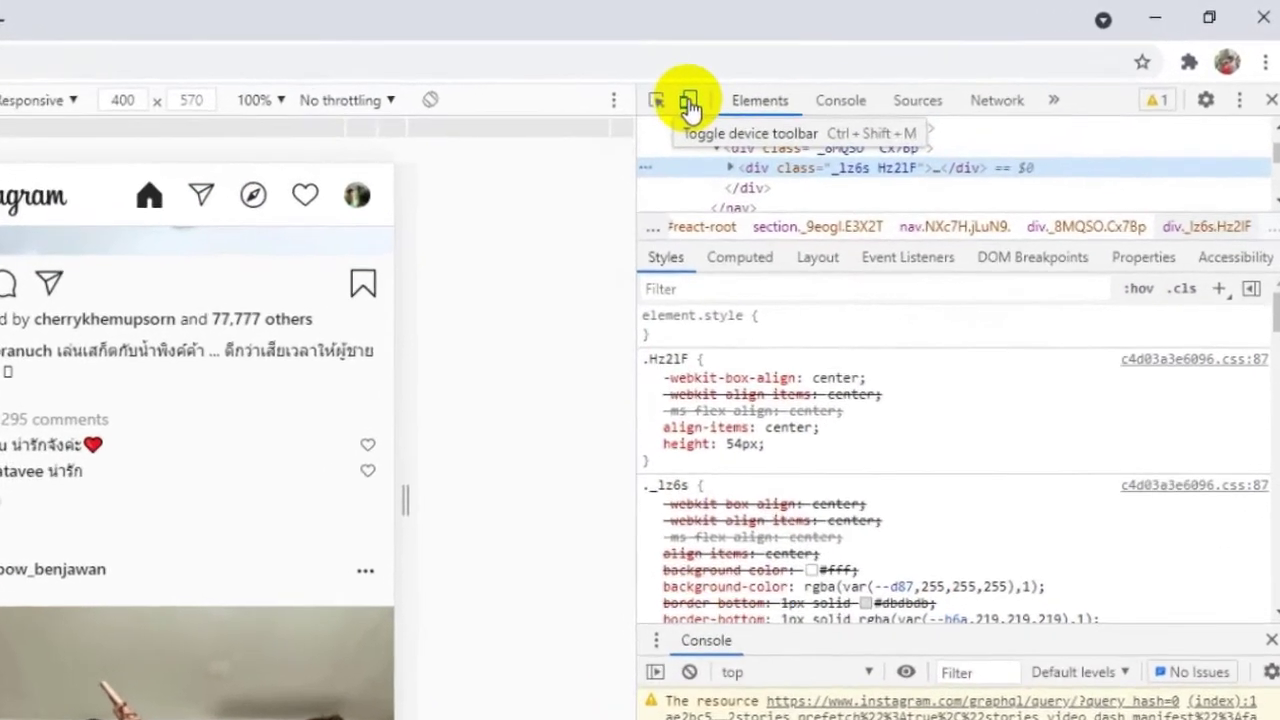
- Switch the device emulation off and back on, and browse the feed in the emulated mobile viewport
click(802, 80)
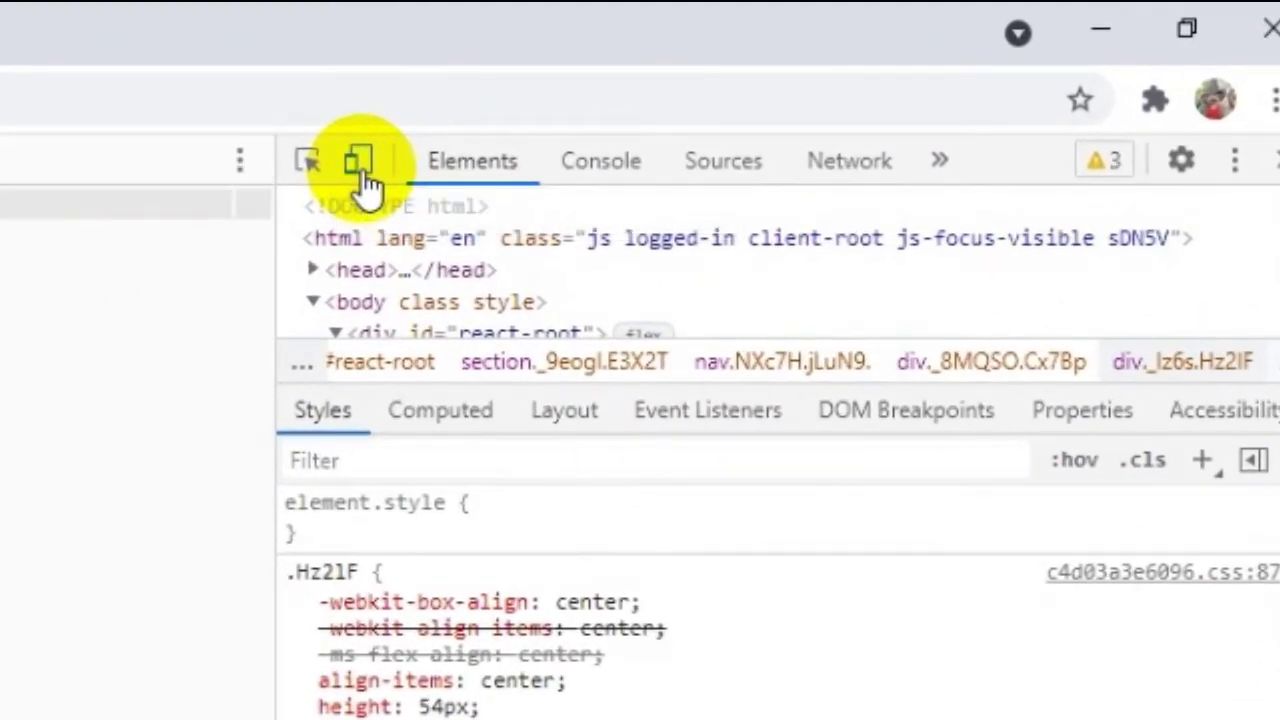
click(360, 165)
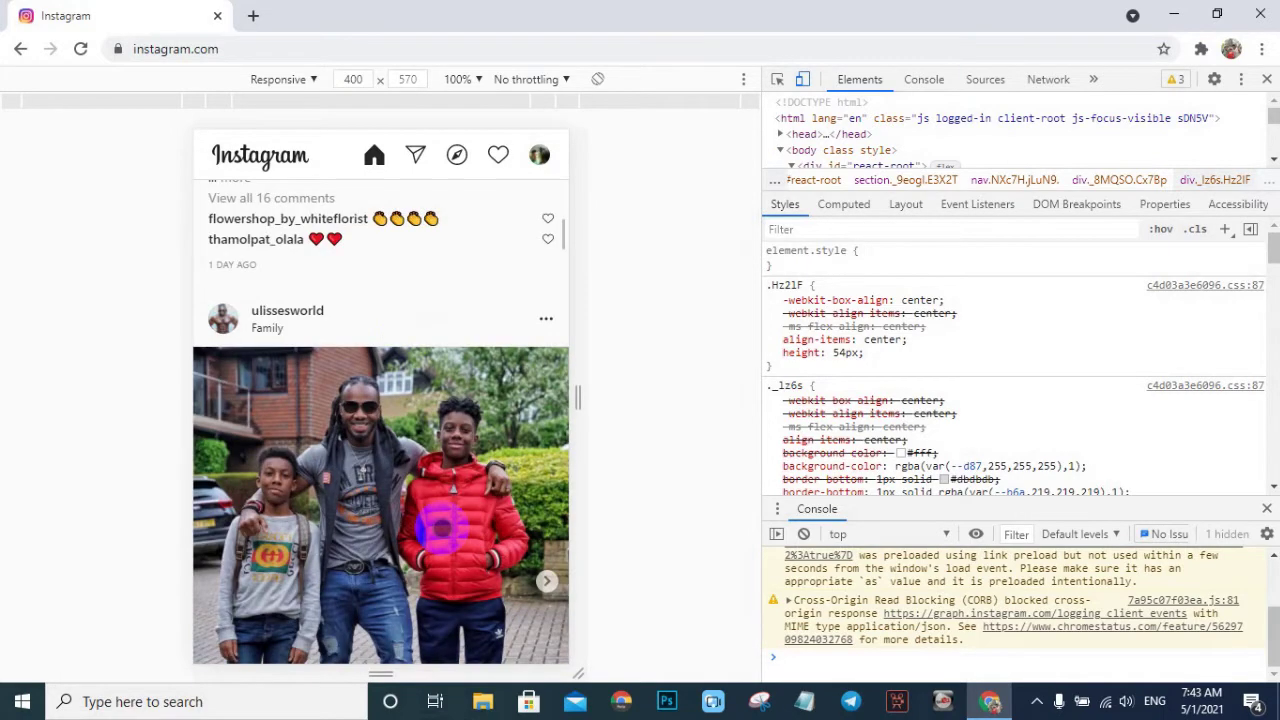
scroll(442, 522, down, 10)
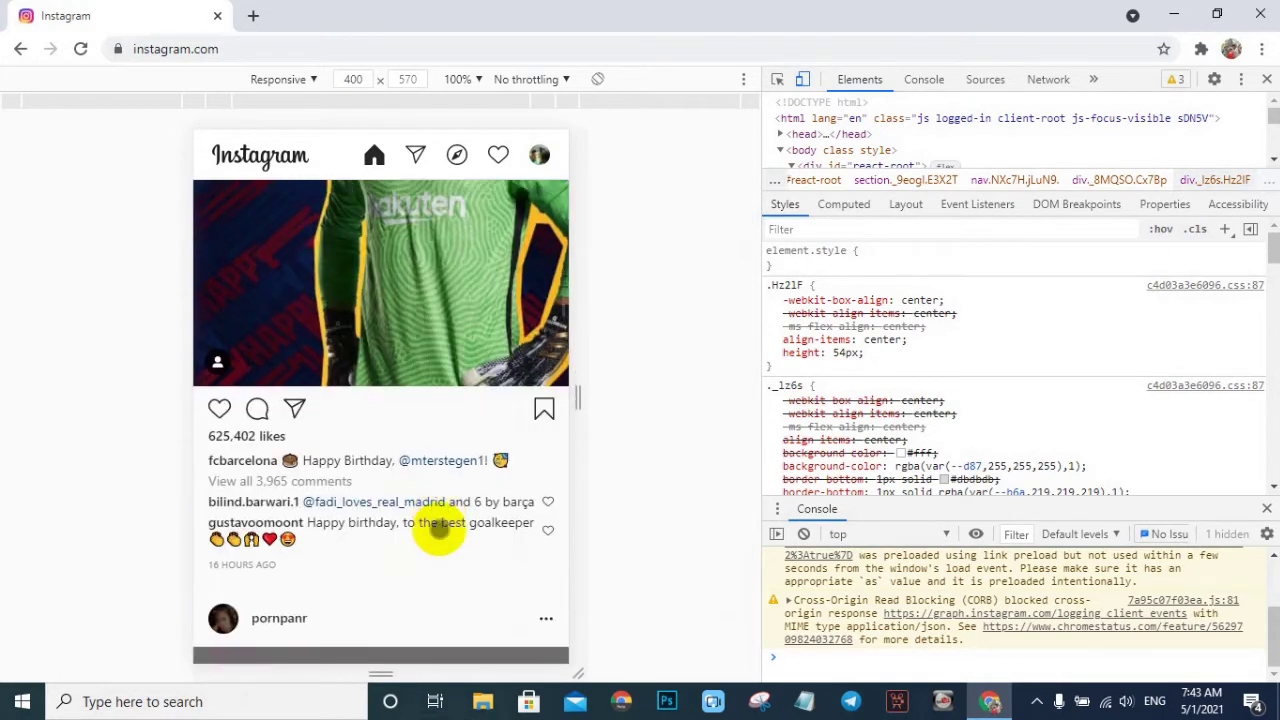
scroll(440, 530, down, 15)
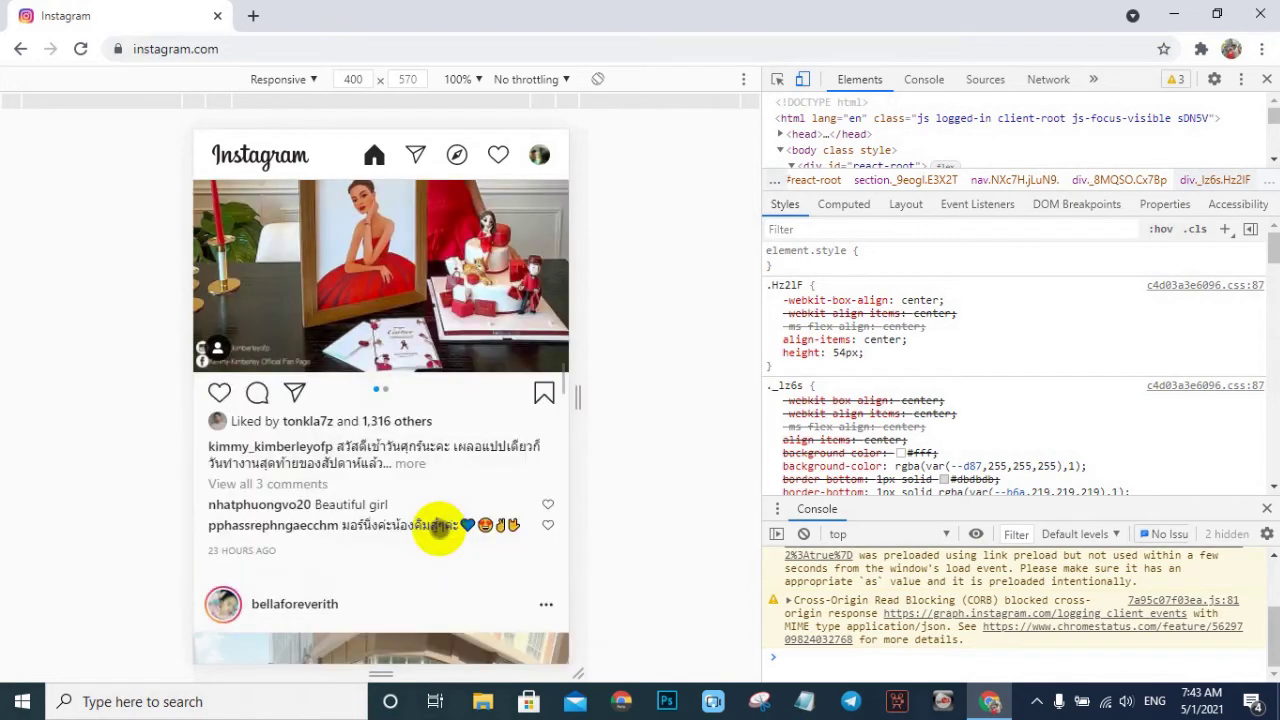
scroll(438, 528, down, 15)
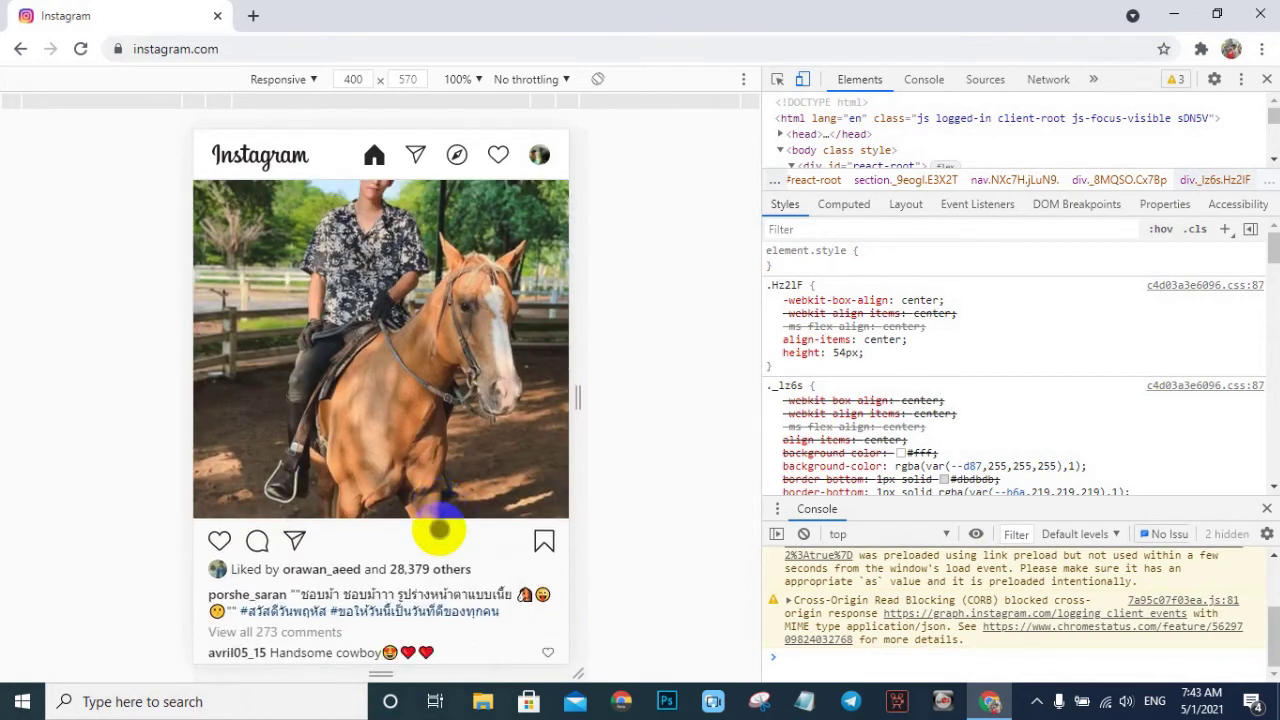
scroll(440, 530, down, 15)
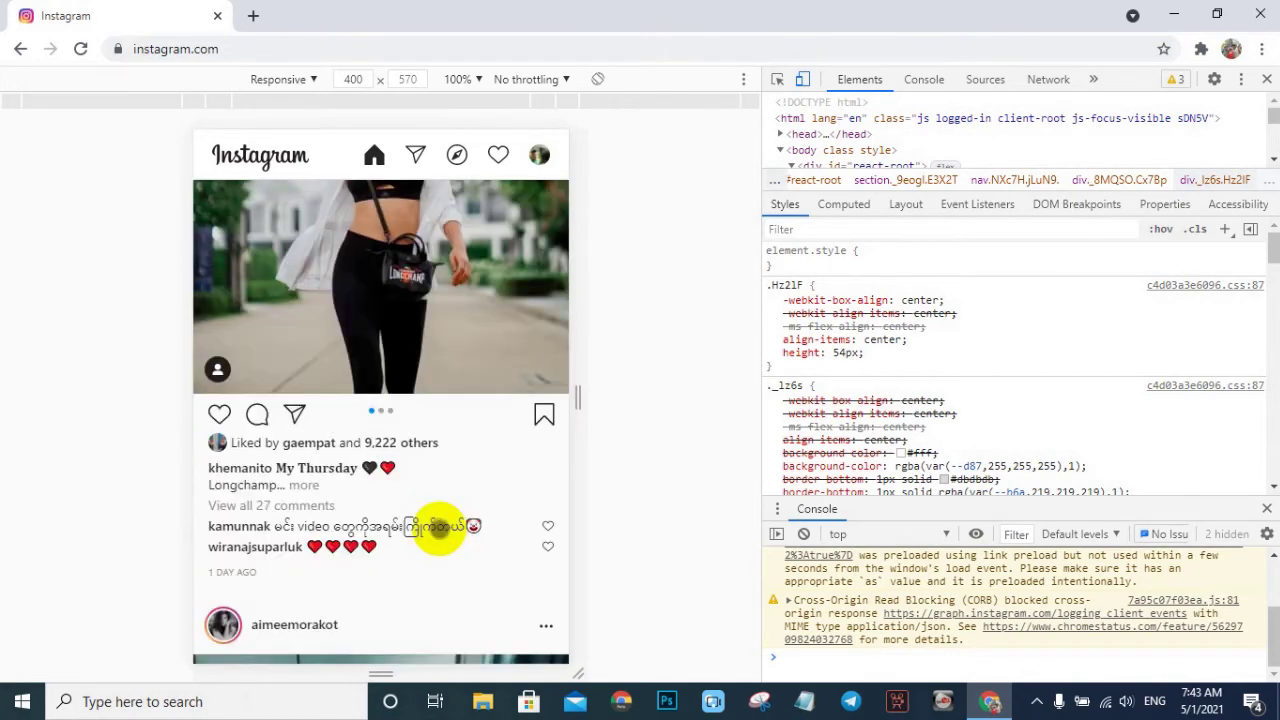
scroll(440, 530, down, 3)
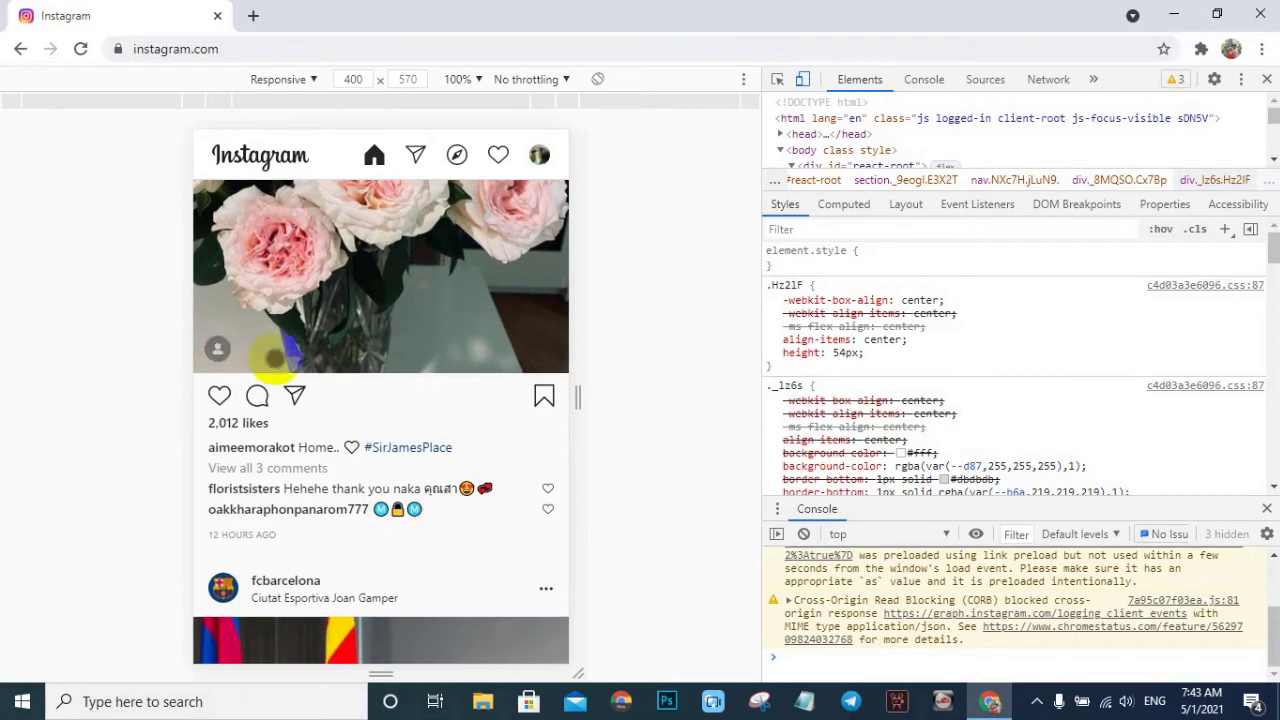
- Reload Instagram in the emulated mobile view to load its mobile layout, and close the developer tools
click(78, 55)
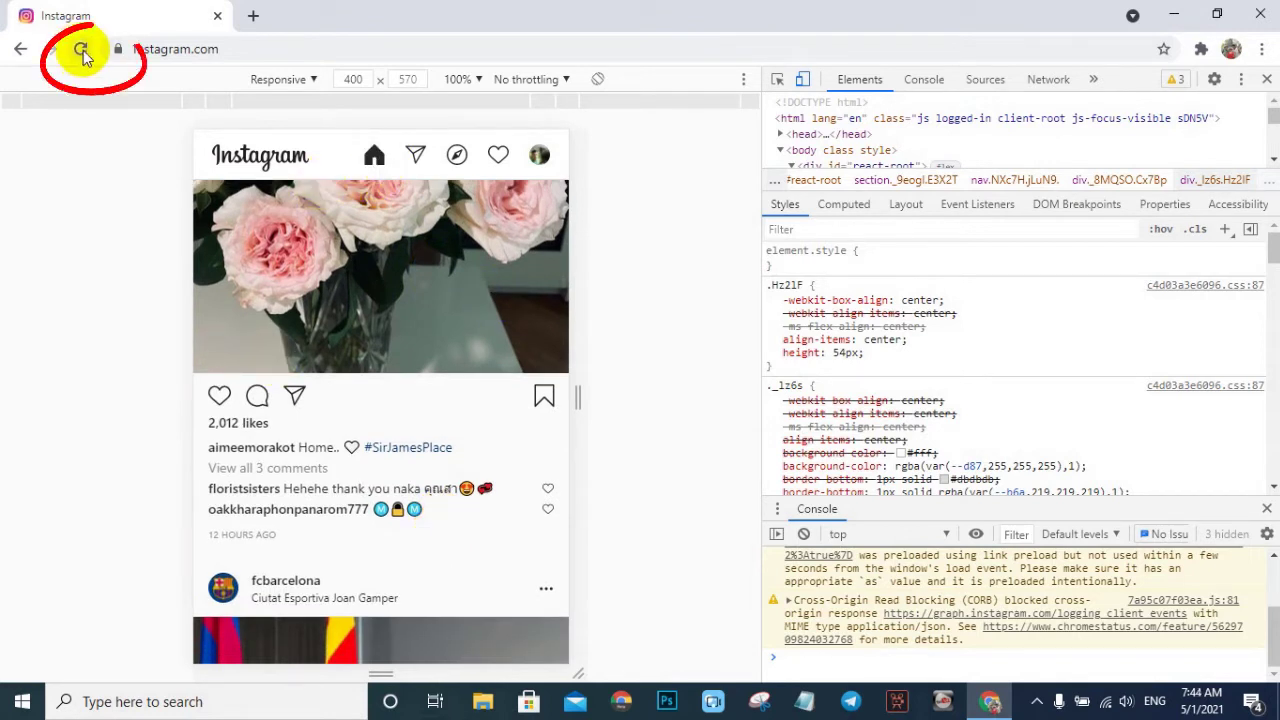
click(80, 50)
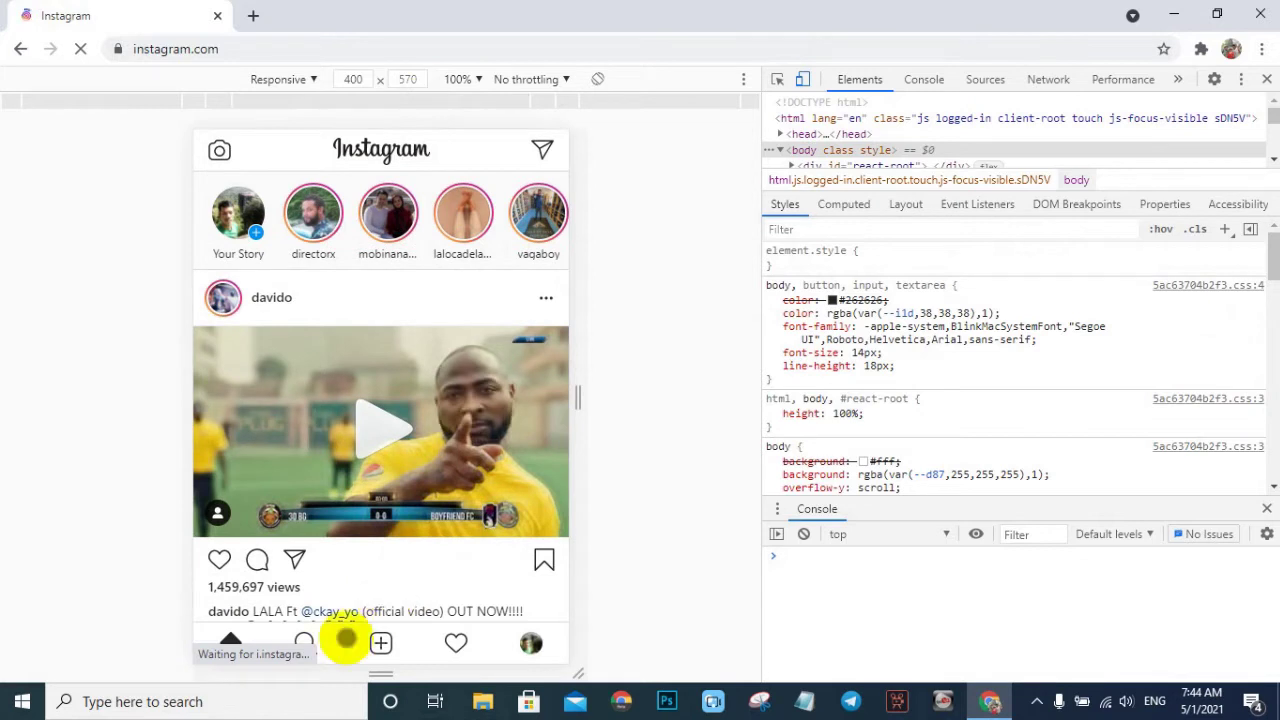
click(228, 645)
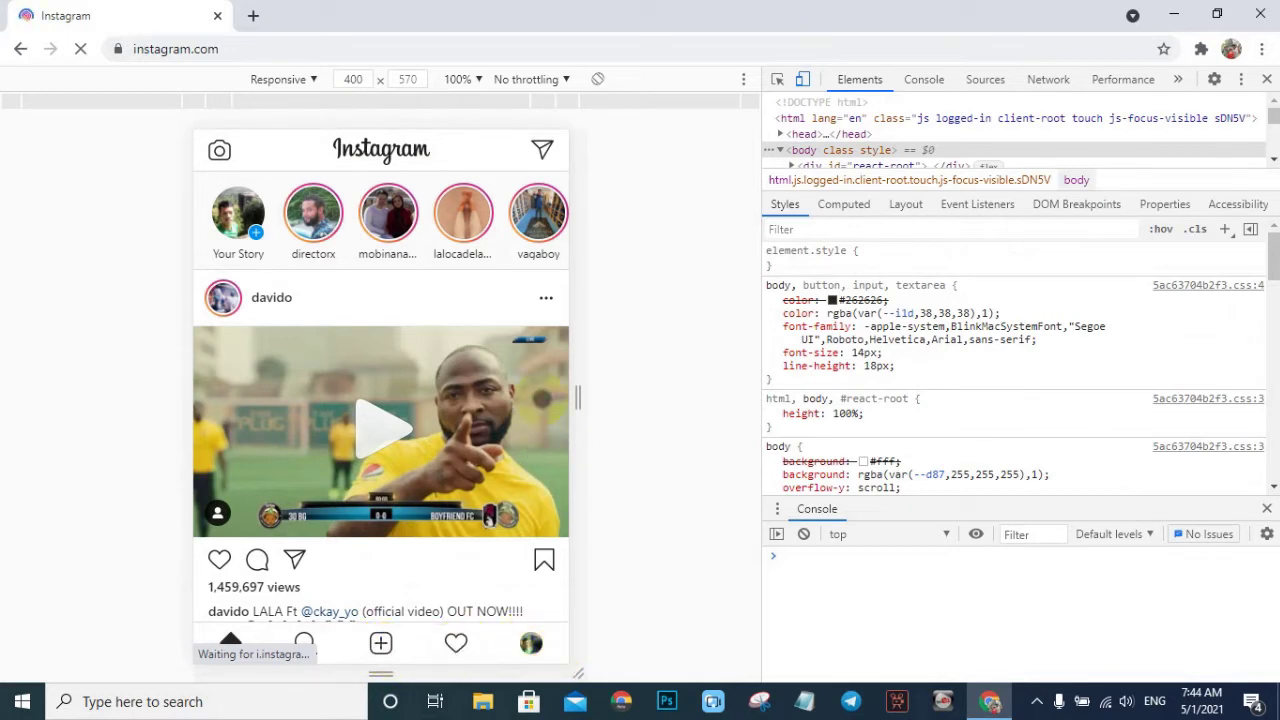
scroll(468, 490, down, 10)
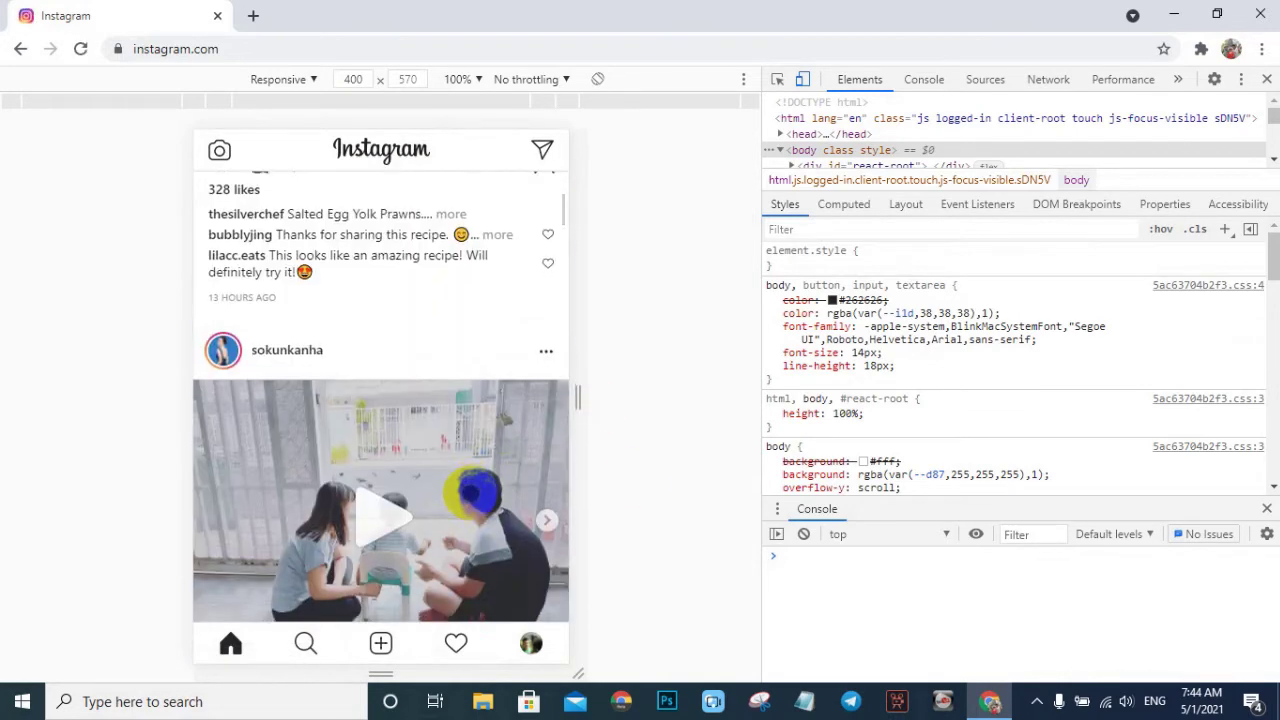
click(1268, 80)
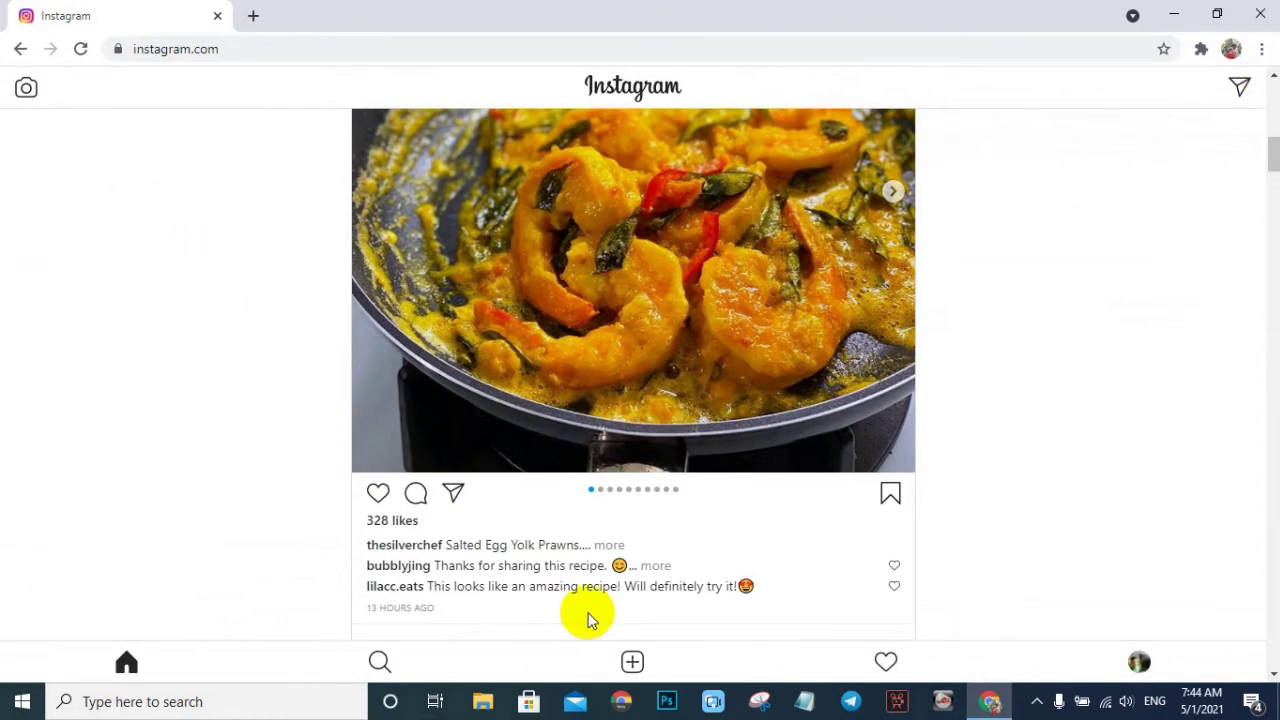
click(632, 663)
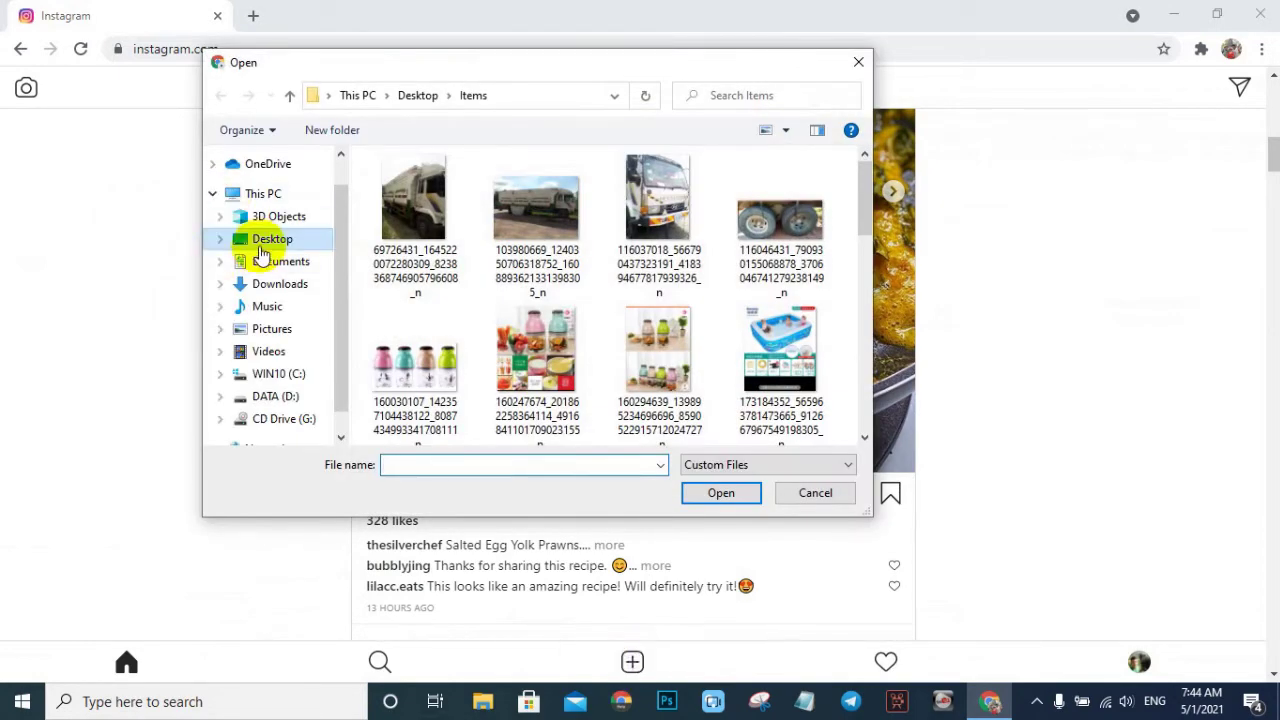
click(265, 240)
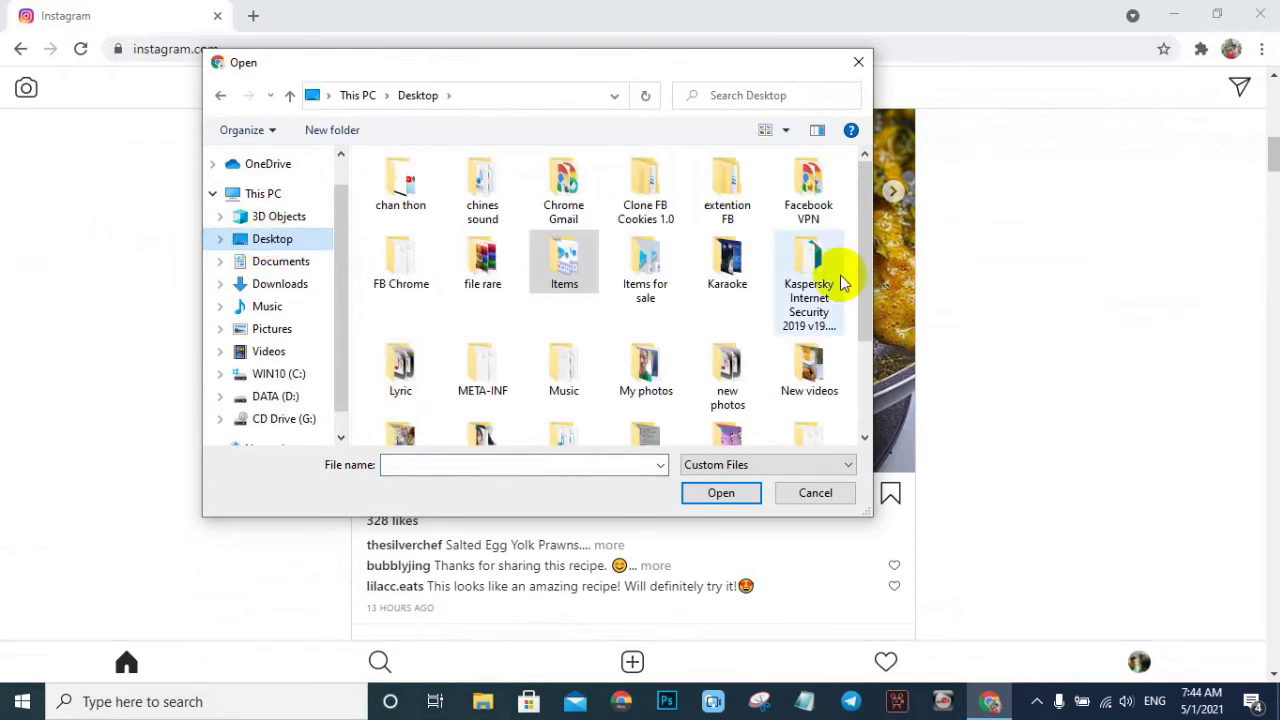
scroll(740, 295, down, 3)
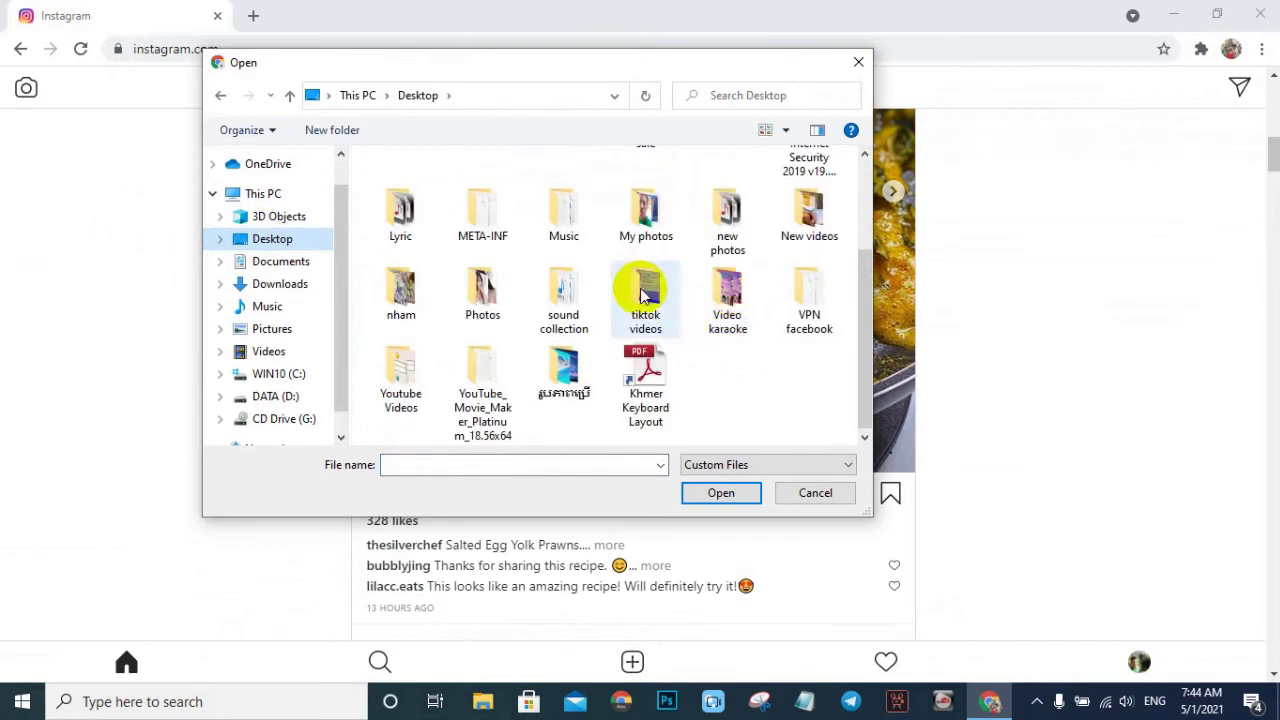
click(642, 228)
double_click(642, 228)
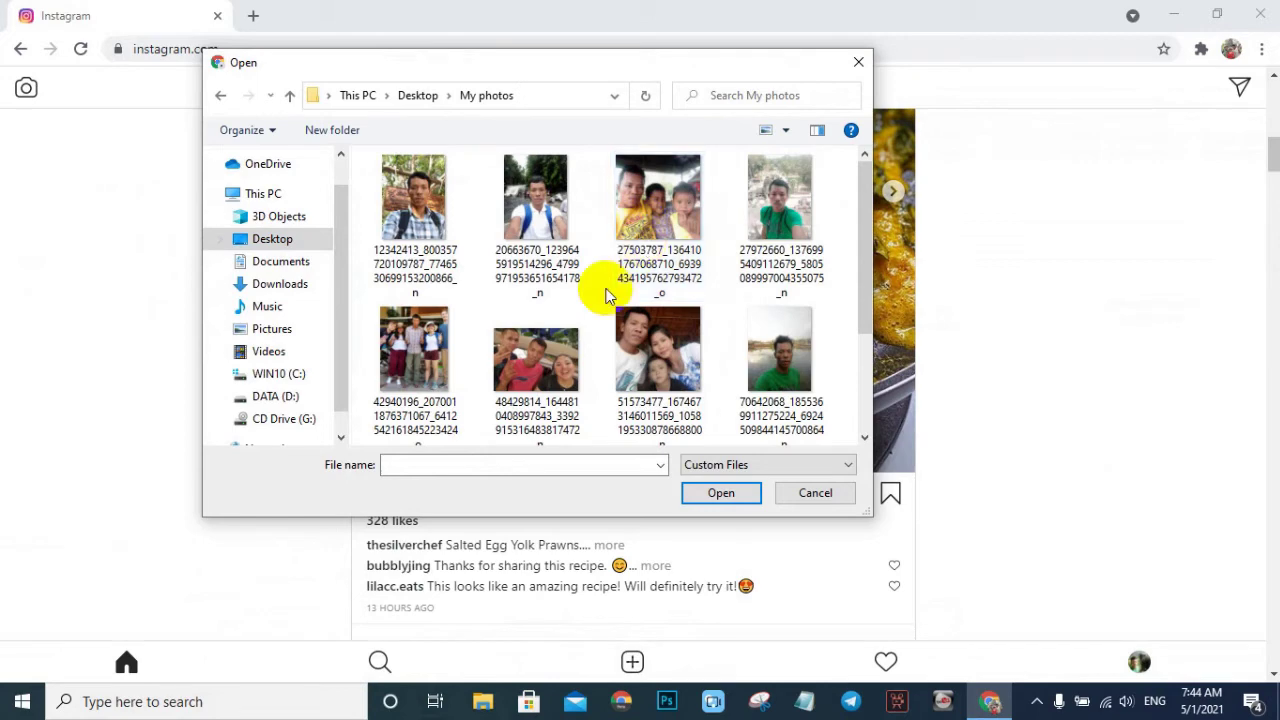
scroll(586, 290, down, 2)
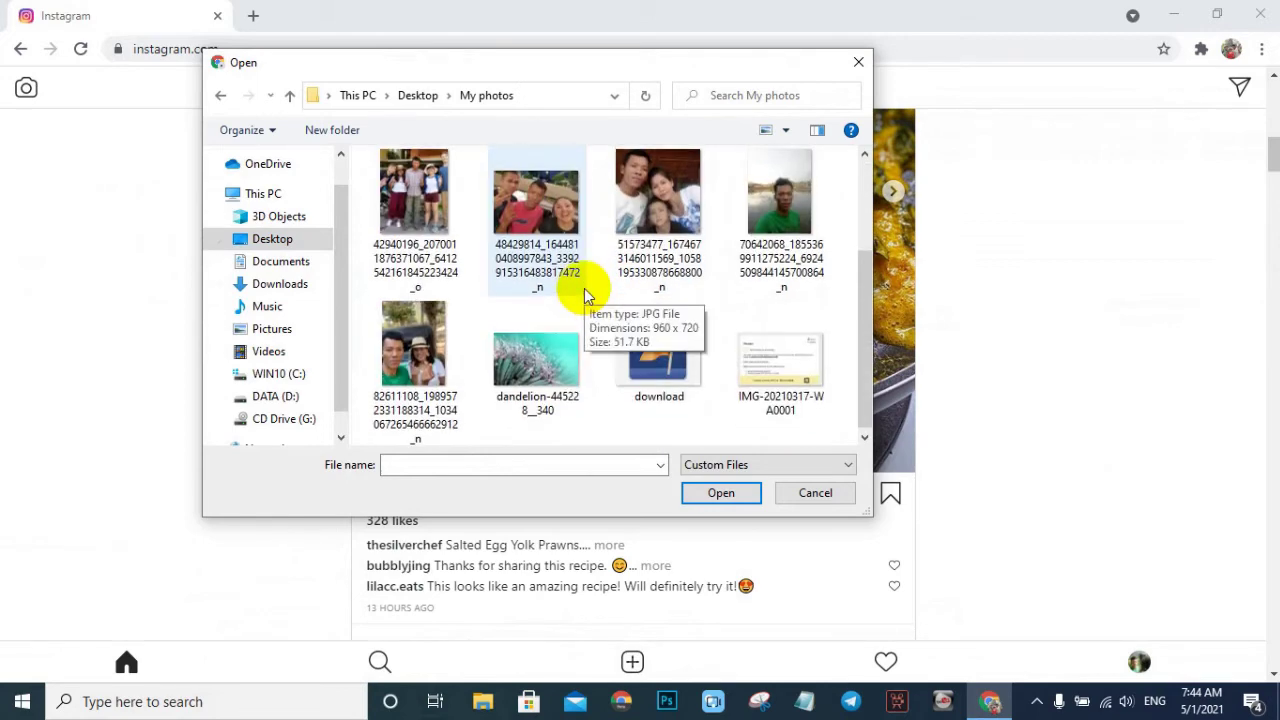
scroll(584, 288, up, 2)
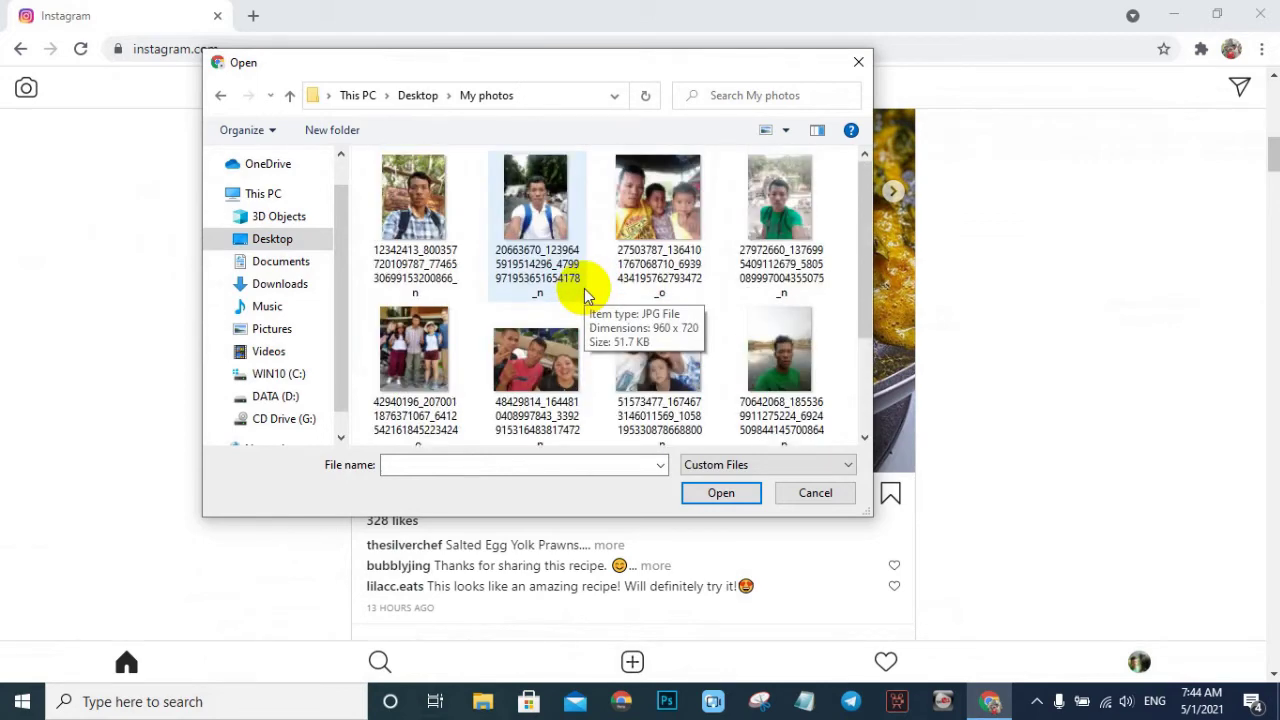
click(673, 362)
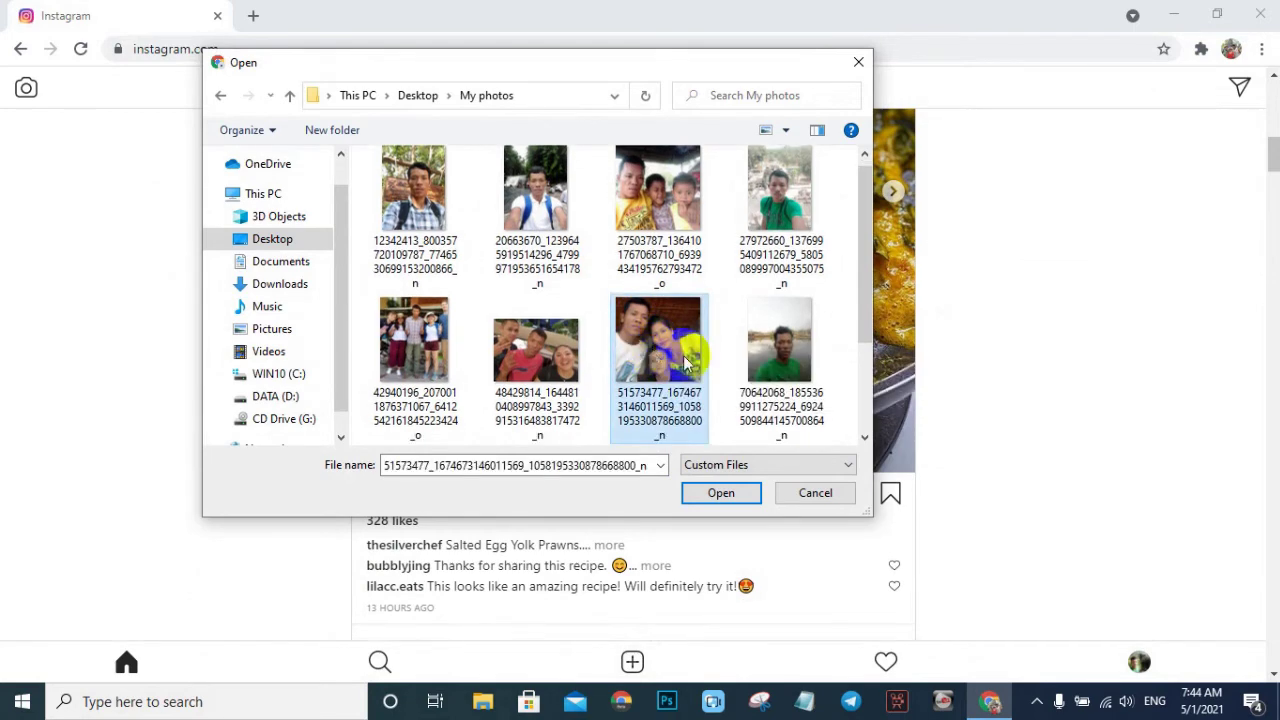
click(724, 495)
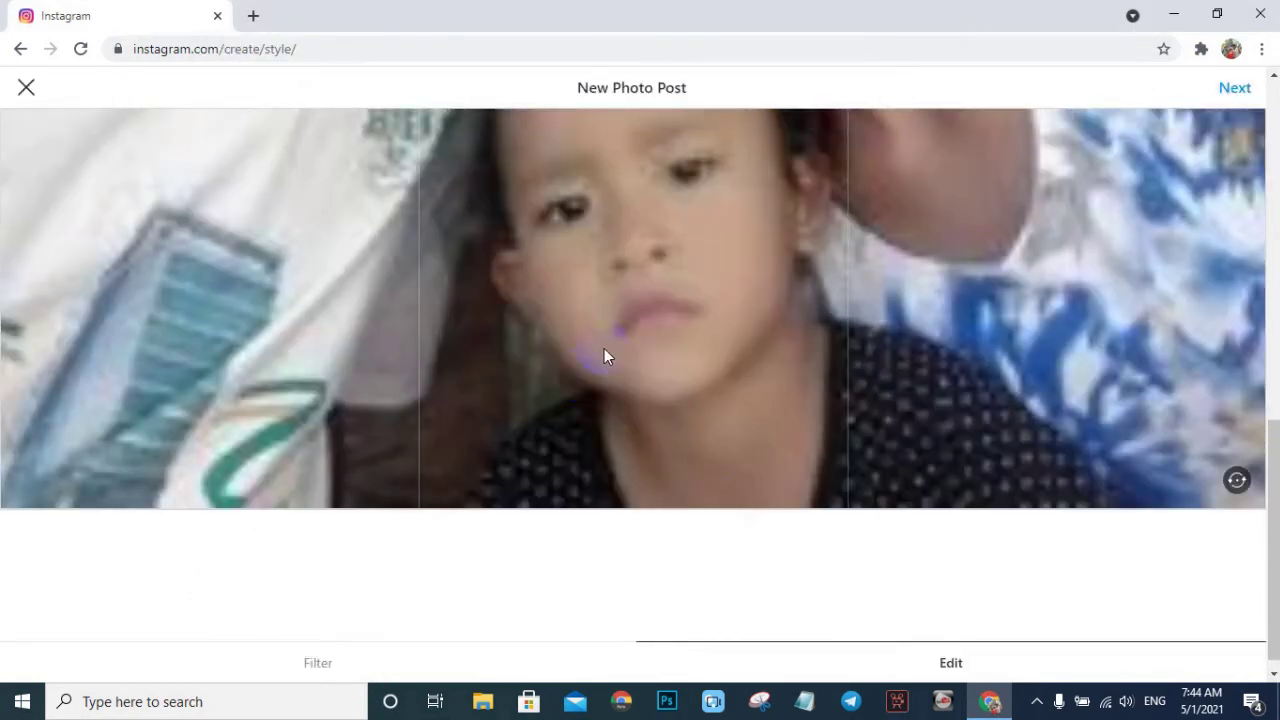
- Continue to the post details with the photo unedited and enter the caption "Good Morning"
scroll(604, 337, up, 1)
scroll(604, 333, down, 9)
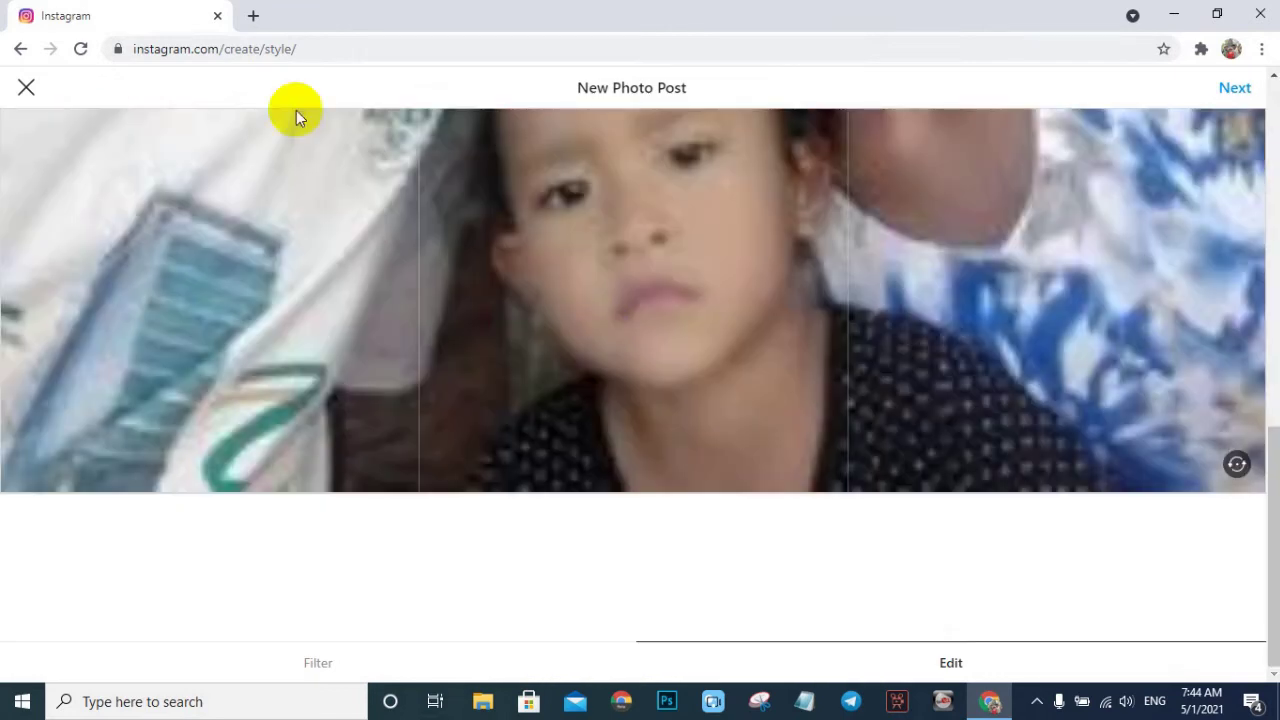
click(1235, 89)
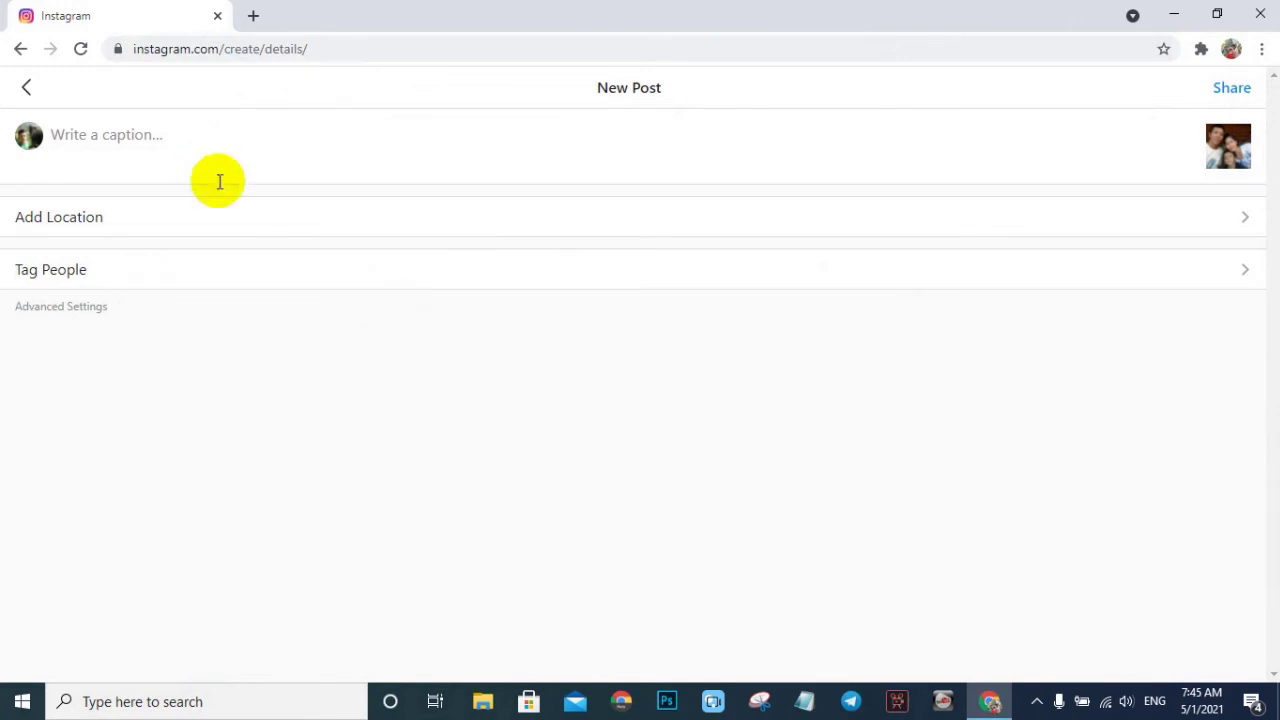
click(194, 159)
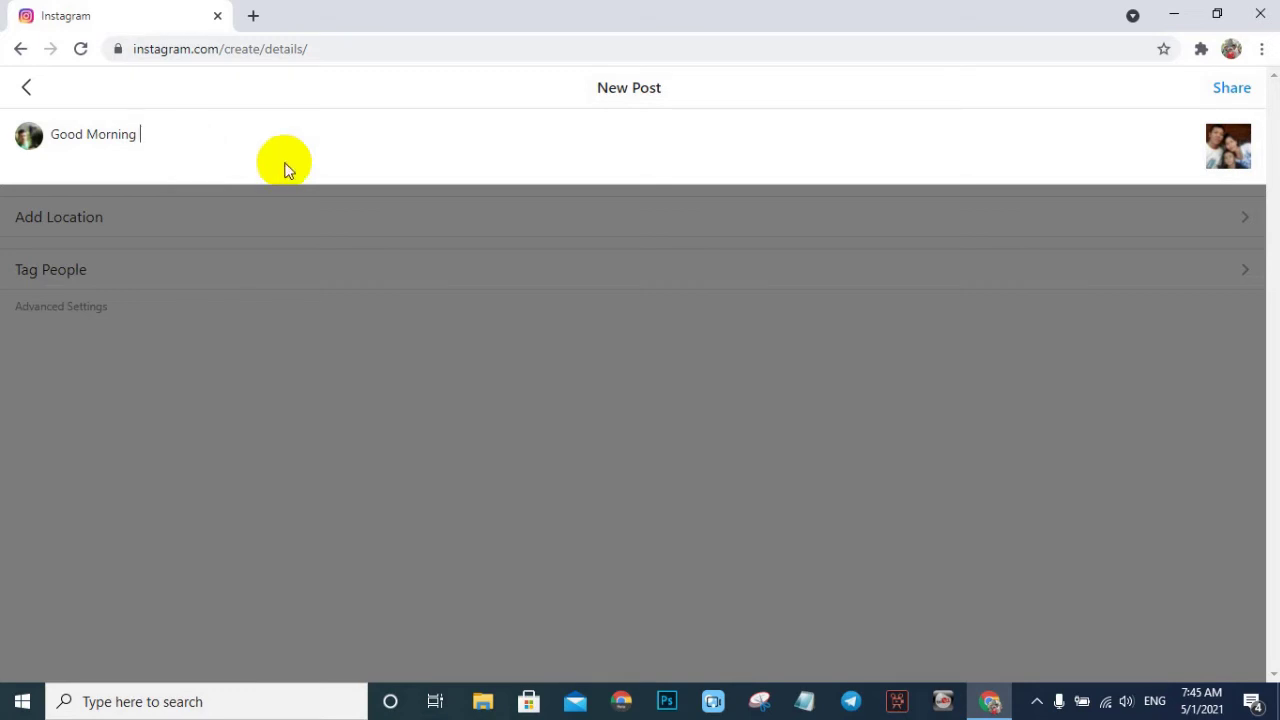
click(283, 268)
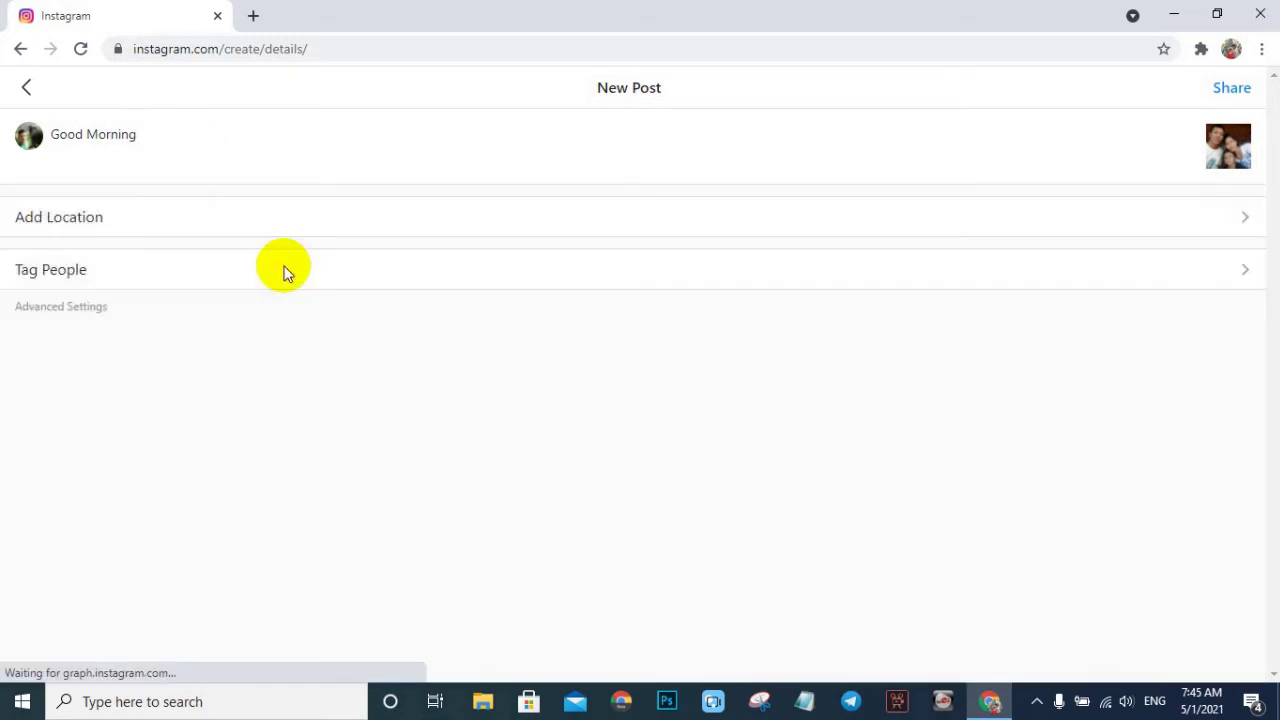
- Add Siem Reap as the post's location by searching for "si", and share the post
click(164, 216)
click(214, 134)
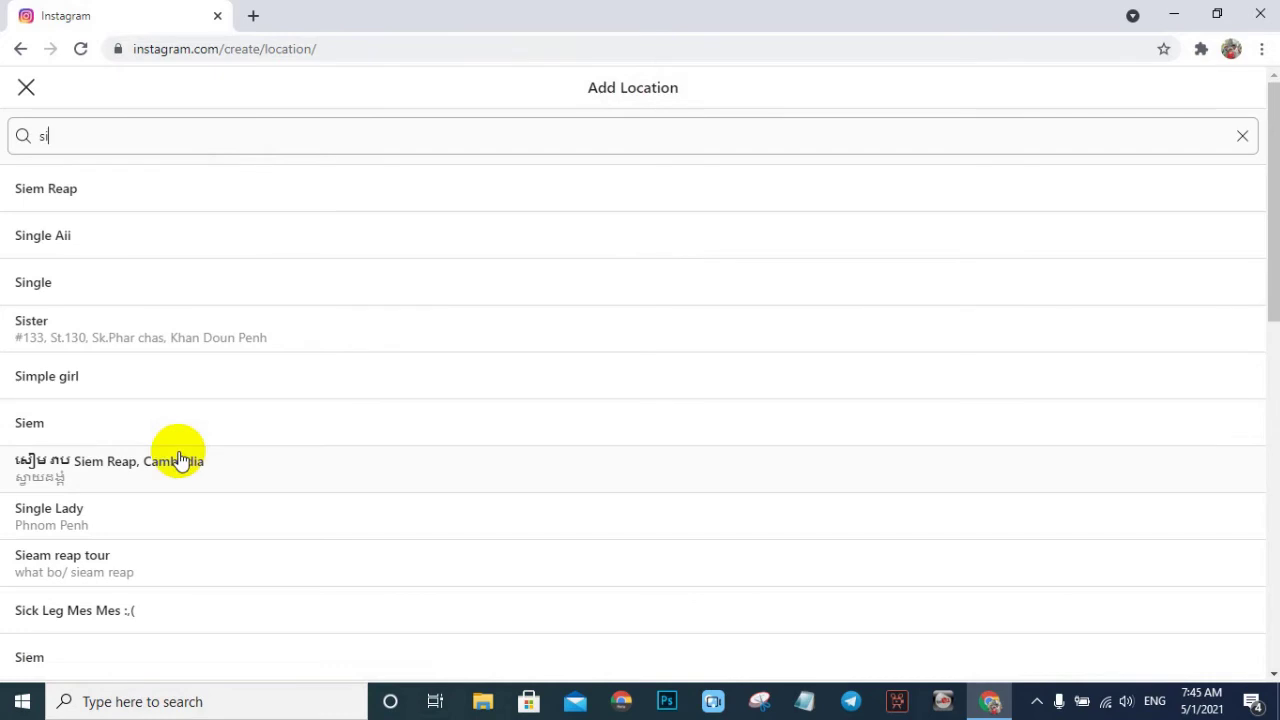
click(70, 193)
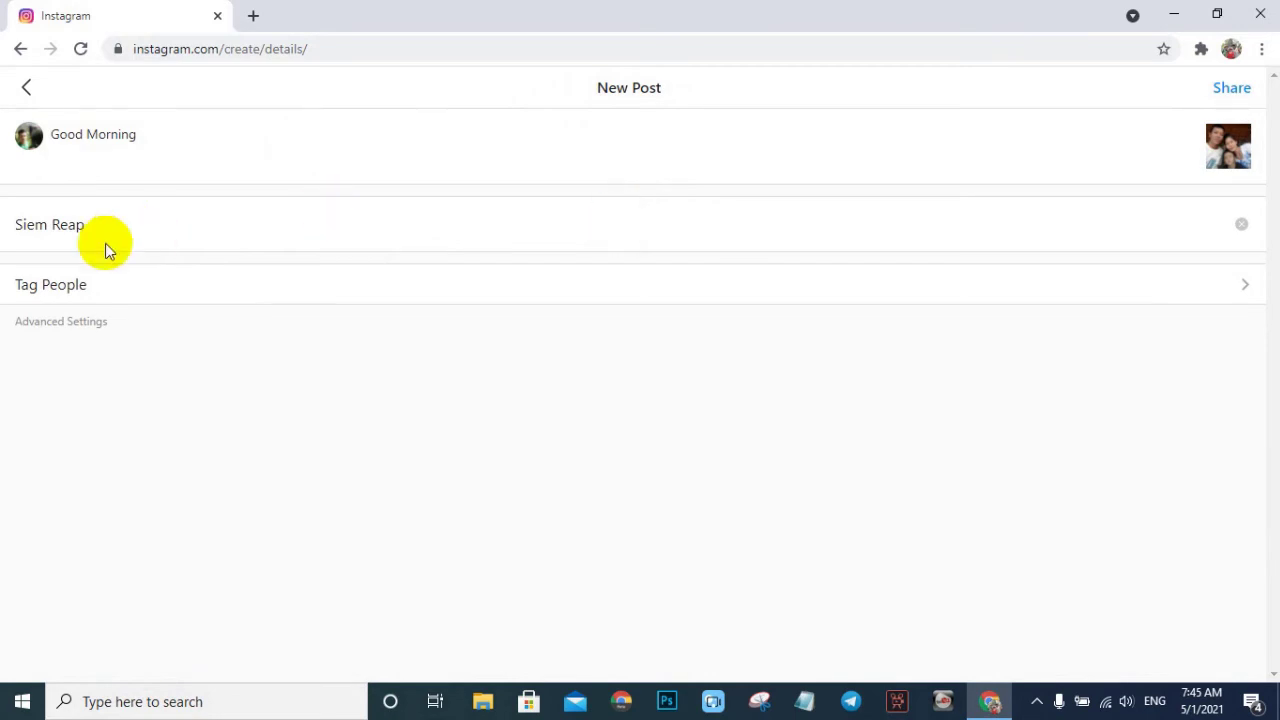
click(1232, 90)
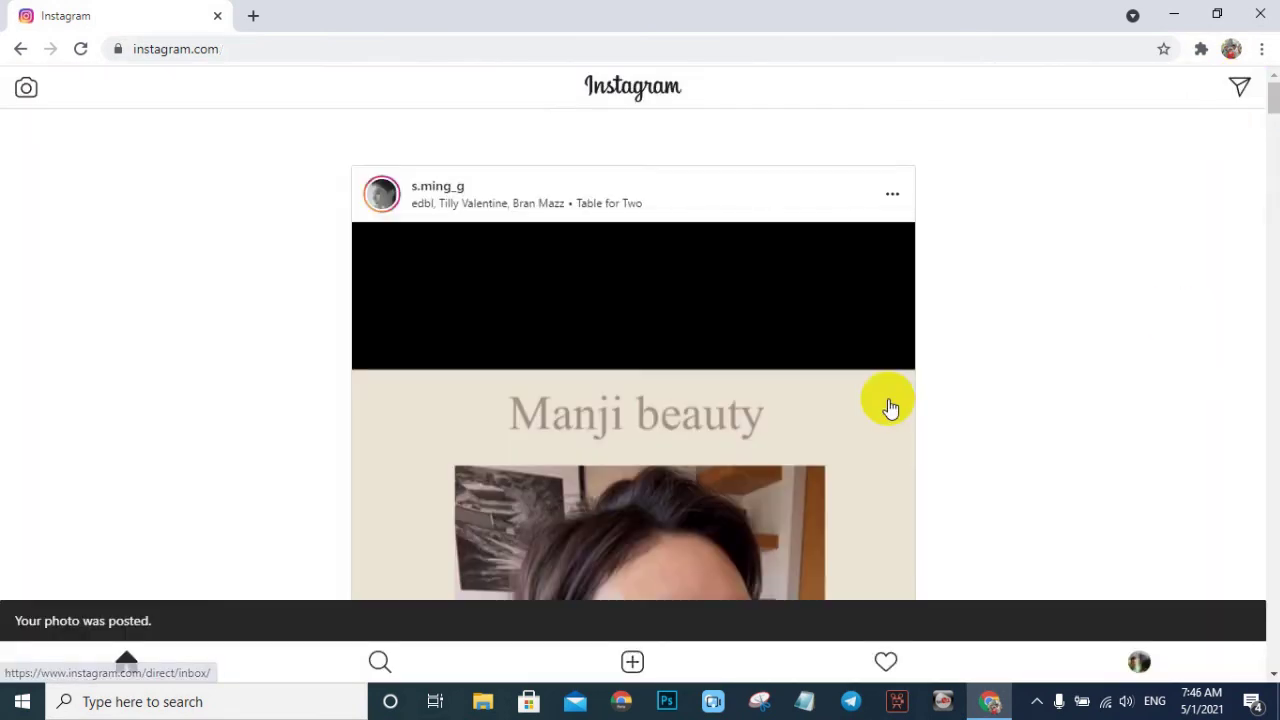
- Find the newly shared photo in the home feed and examine its location, image and caption
scroll(620, 329, down, 7)
scroll(620, 329, down, 7)
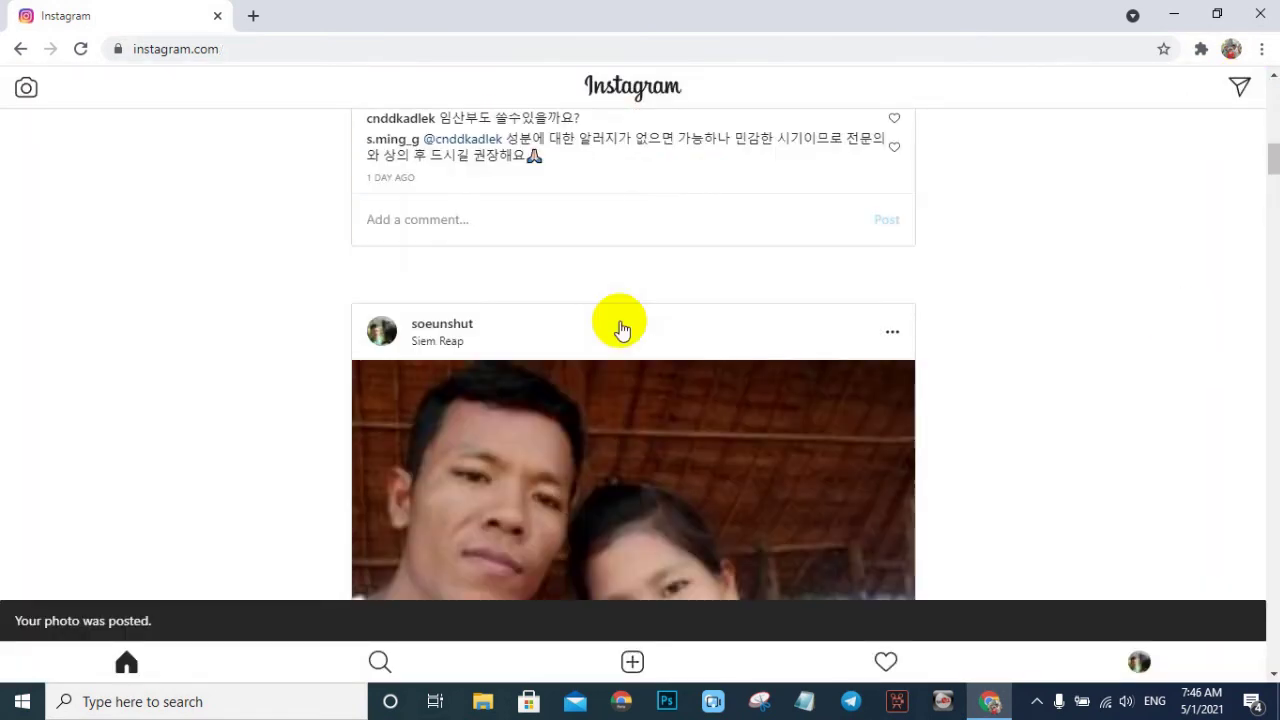
scroll(620, 329, up, 1)
scroll(620, 329, down, 2)
scroll(620, 329, down, 1)
scroll(620, 329, up, 1)
scroll(620, 329, down, 1)
scroll(622, 335, up, 2)
scroll(623, 339, up, 3)
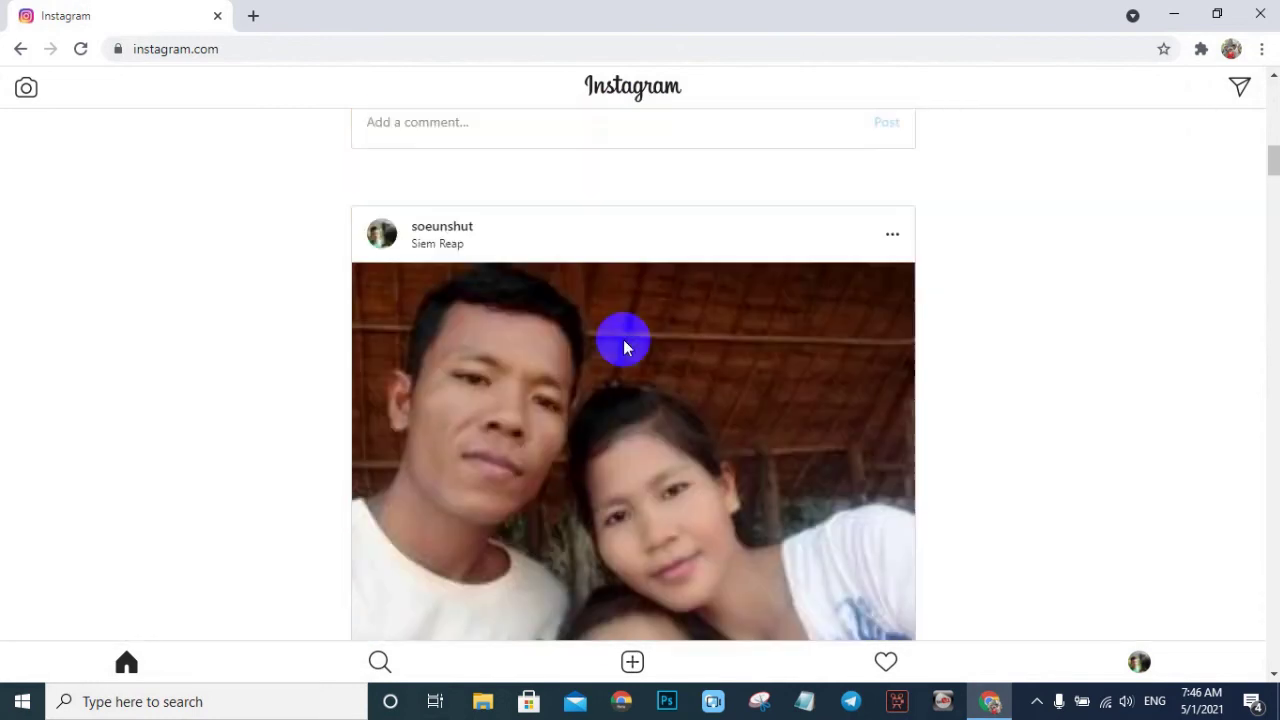
scroll(566, 499, down, 3)
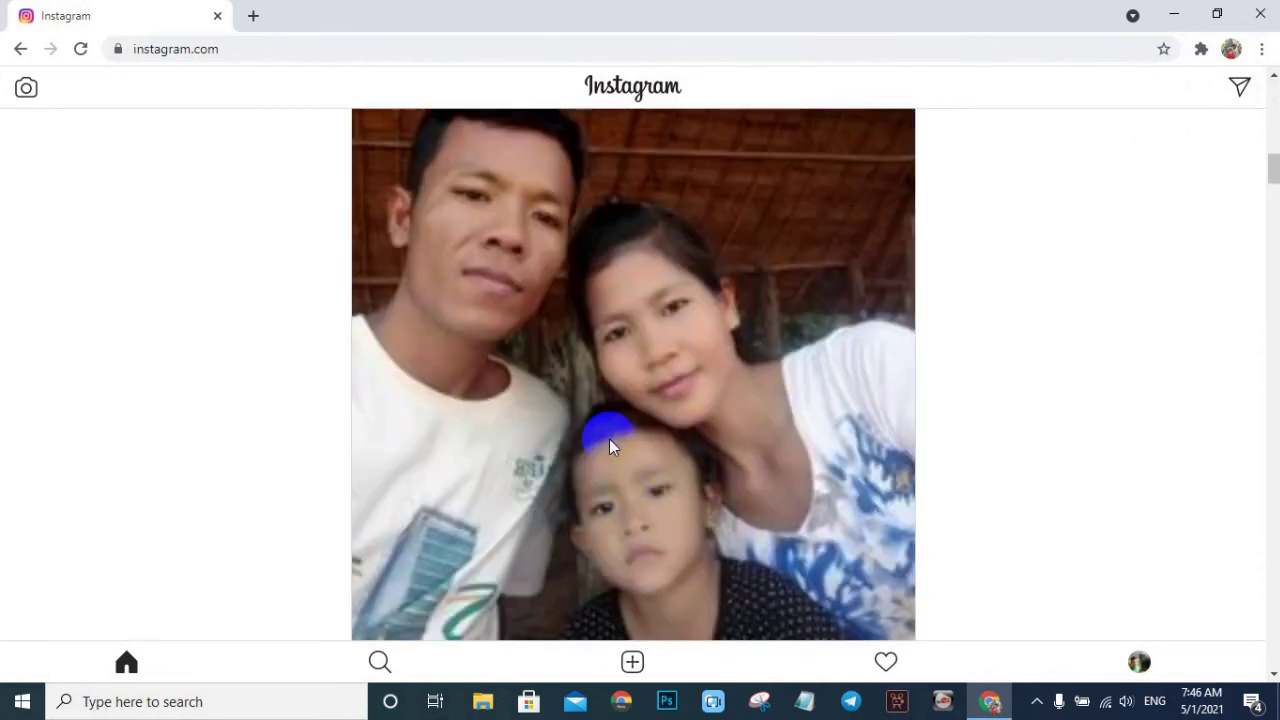
scroll(518, 466, down, 9)
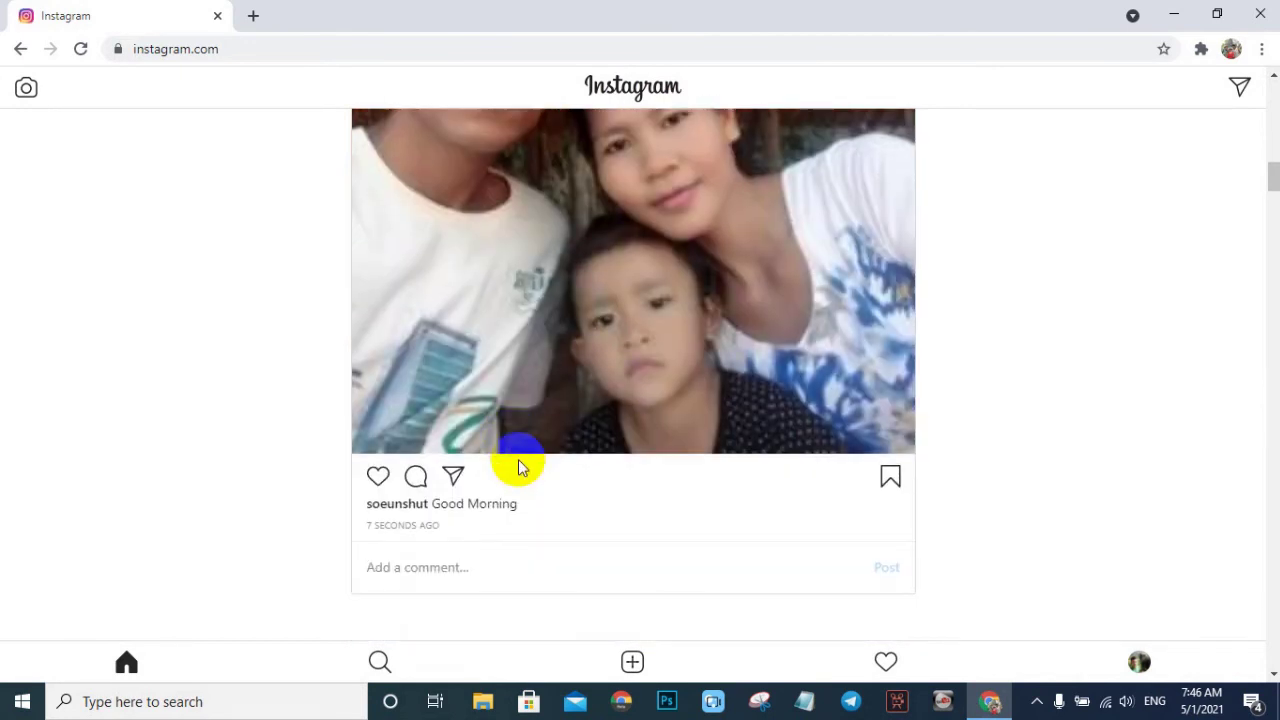
- Like the "Lost dog update" post further down the home feed
scroll(619, 465, down, 4)
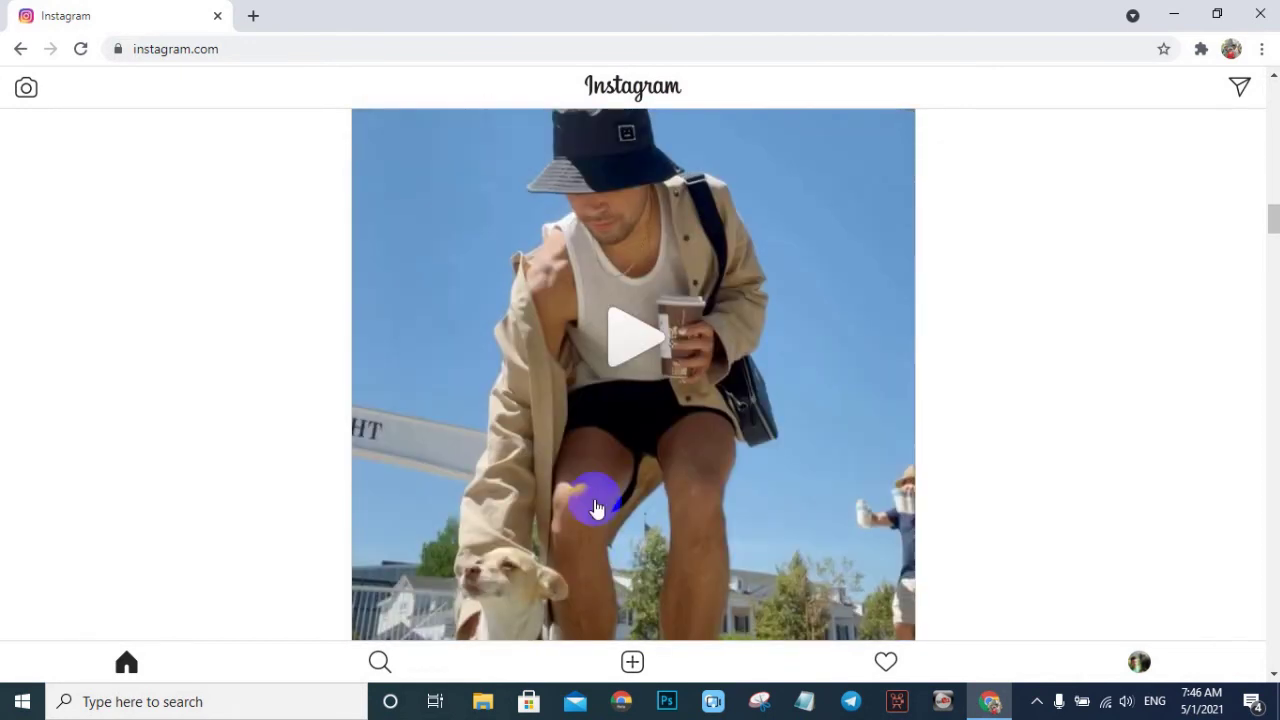
scroll(755, 437, down, 1)
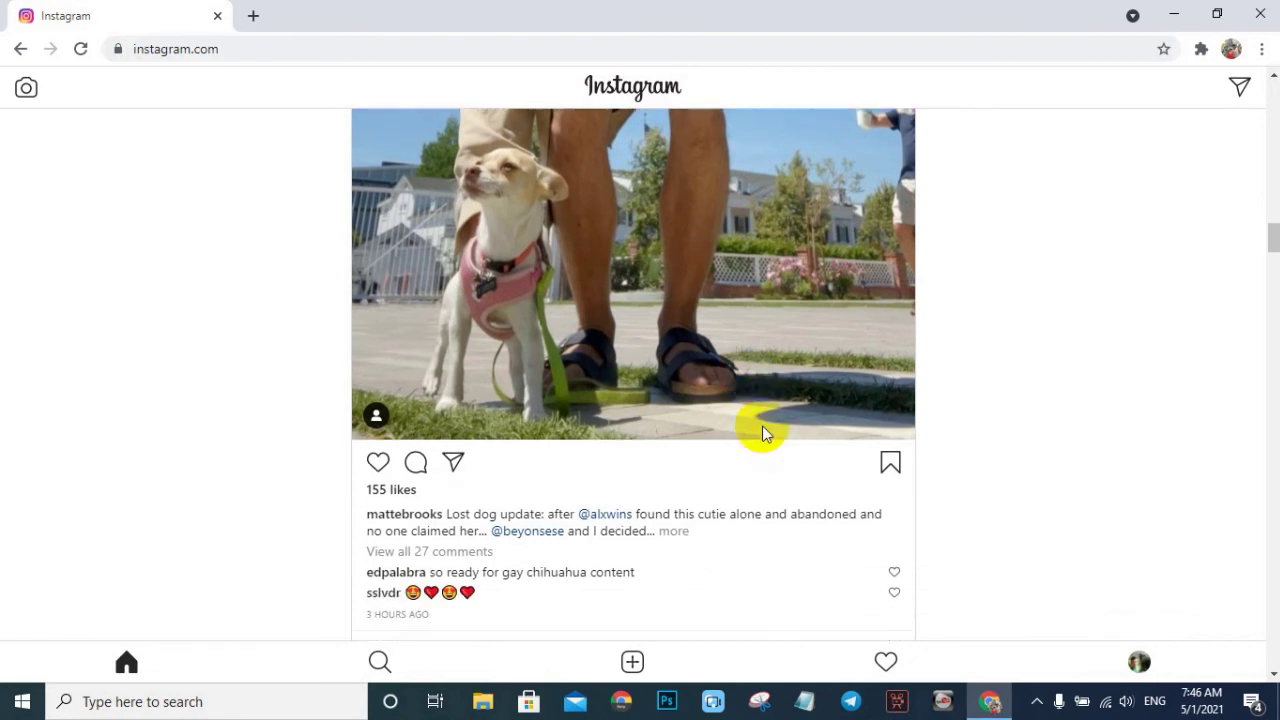
click(382, 415)
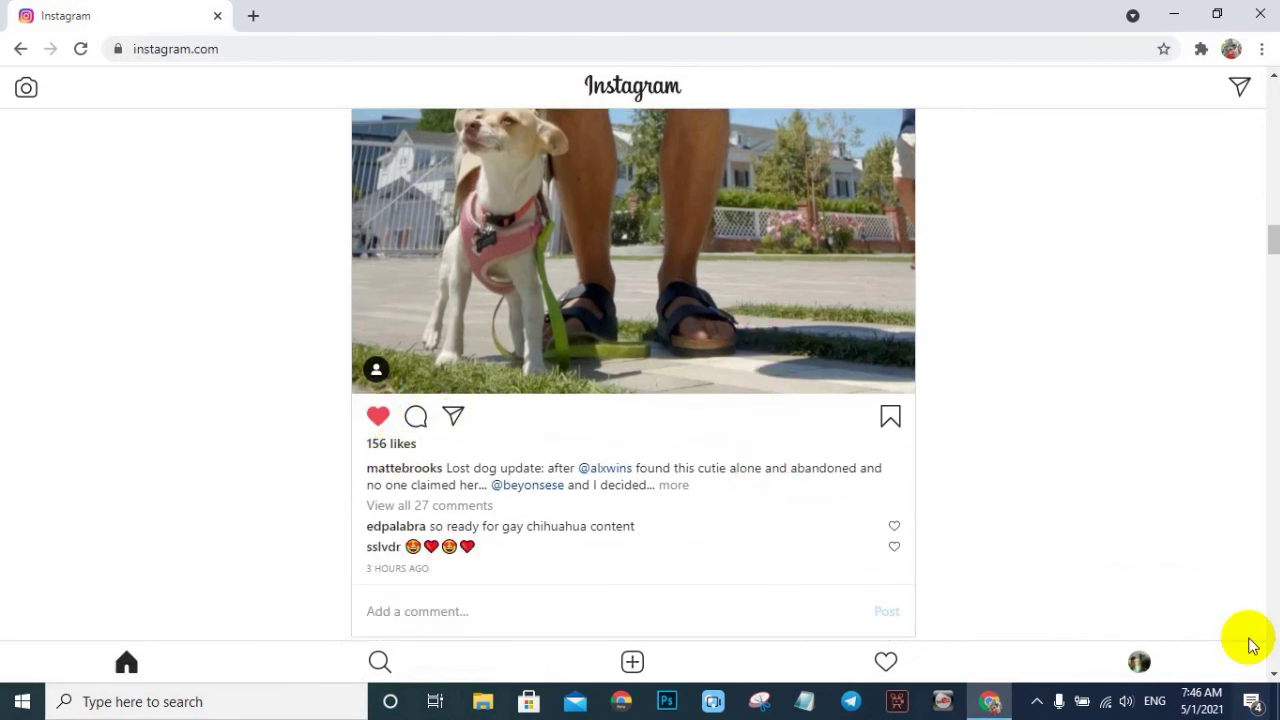
- Browse more posts further down the home feed and close the browser window
scroll(660, 380, down, 3)
scroll(636, 390, down, 5)
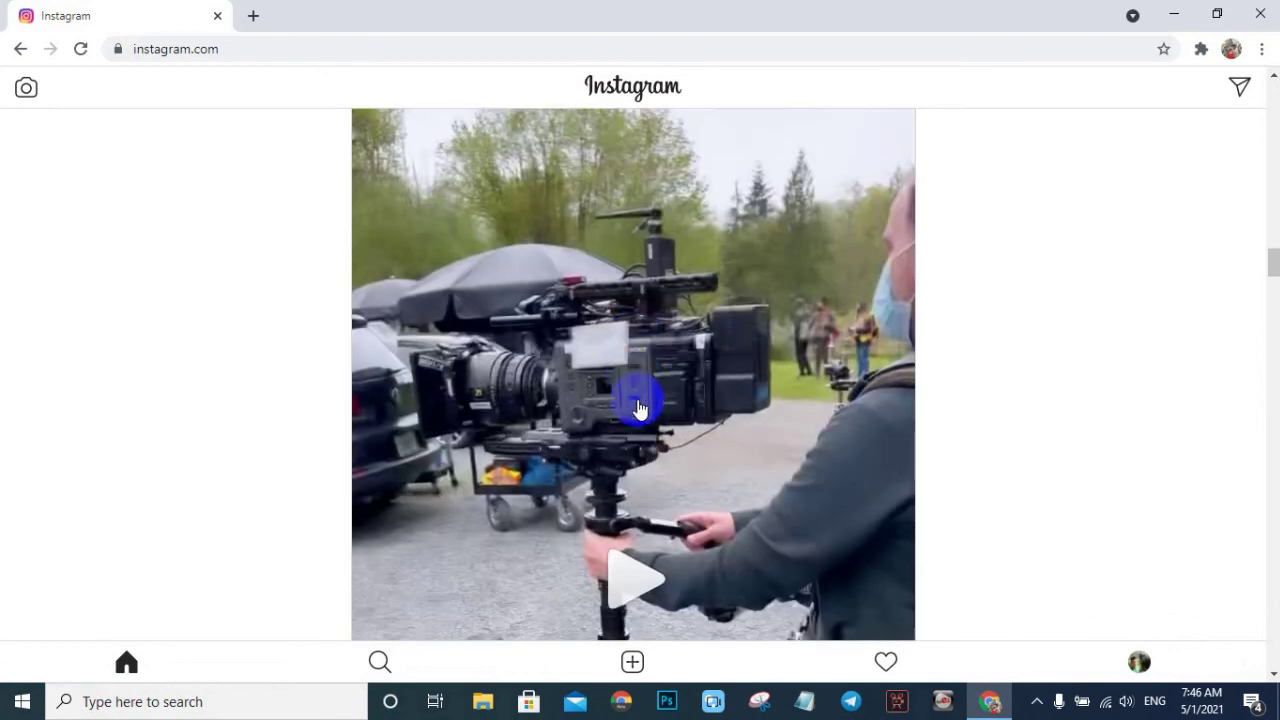
scroll(640, 405, down, 1)
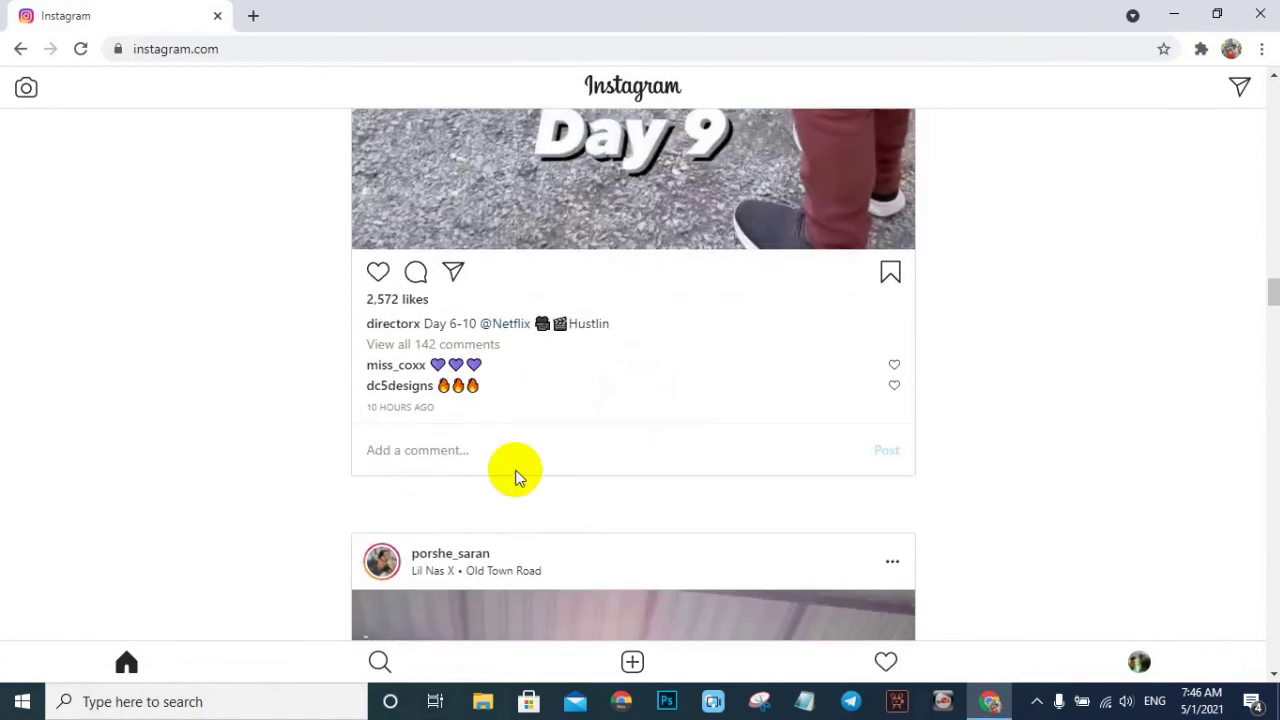
scroll(686, 371, down, 6)
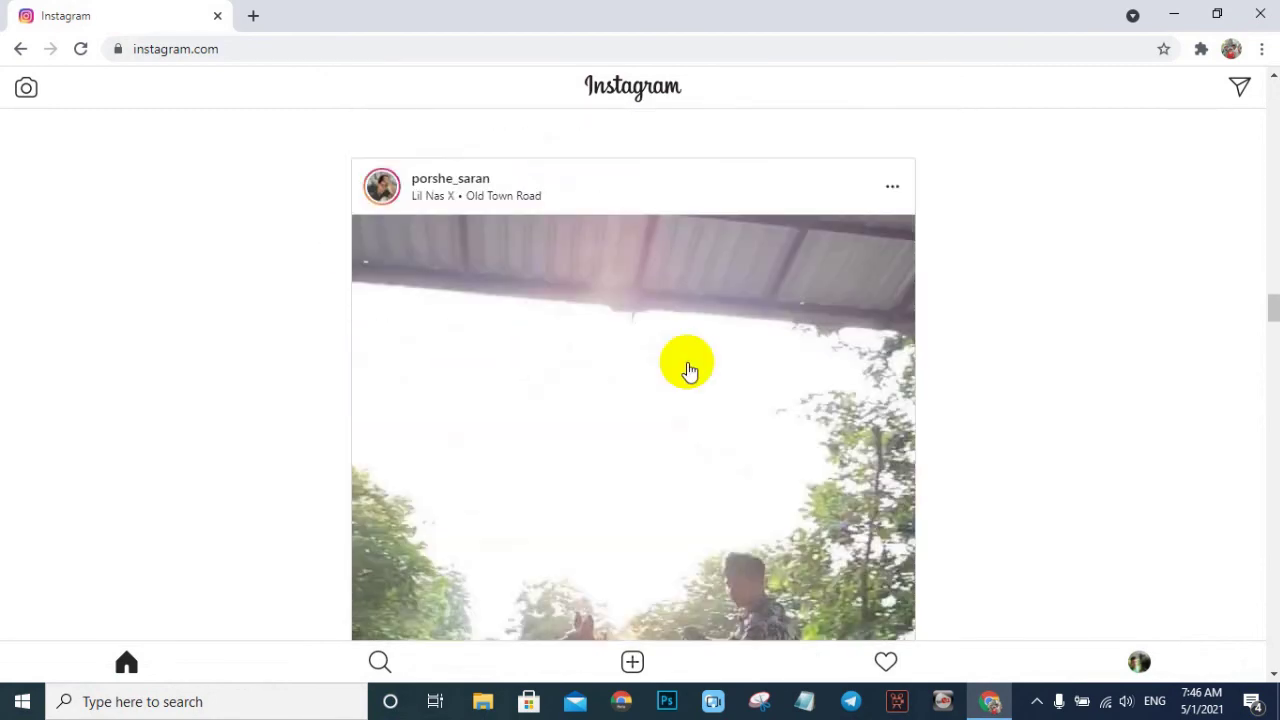
scroll(688, 370, down, 8)
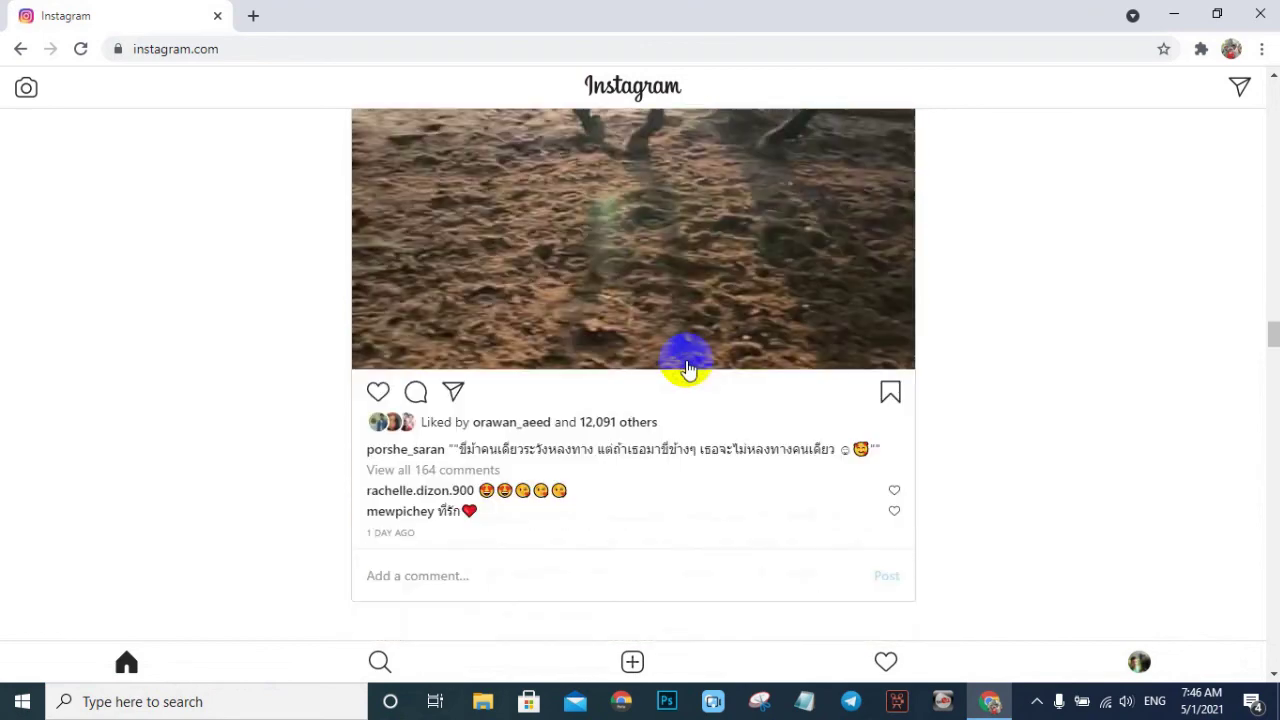
scroll(687, 369, down, 5)
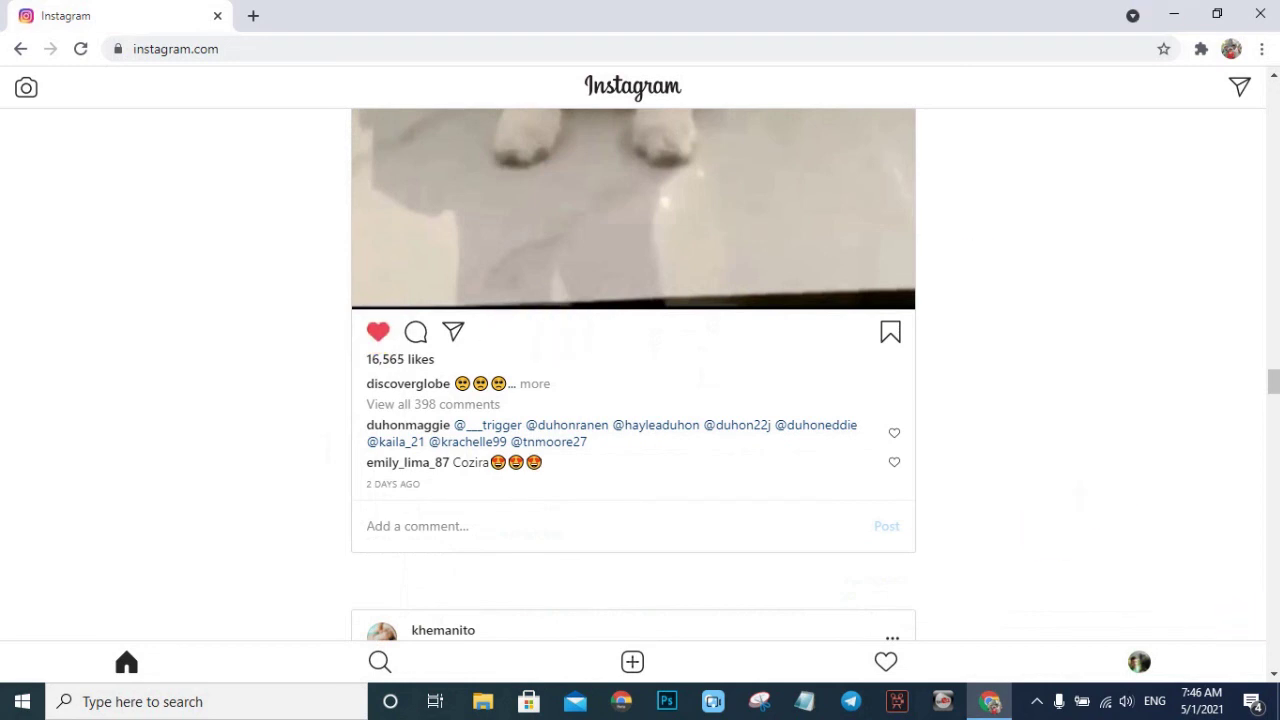
click(1263, 16)
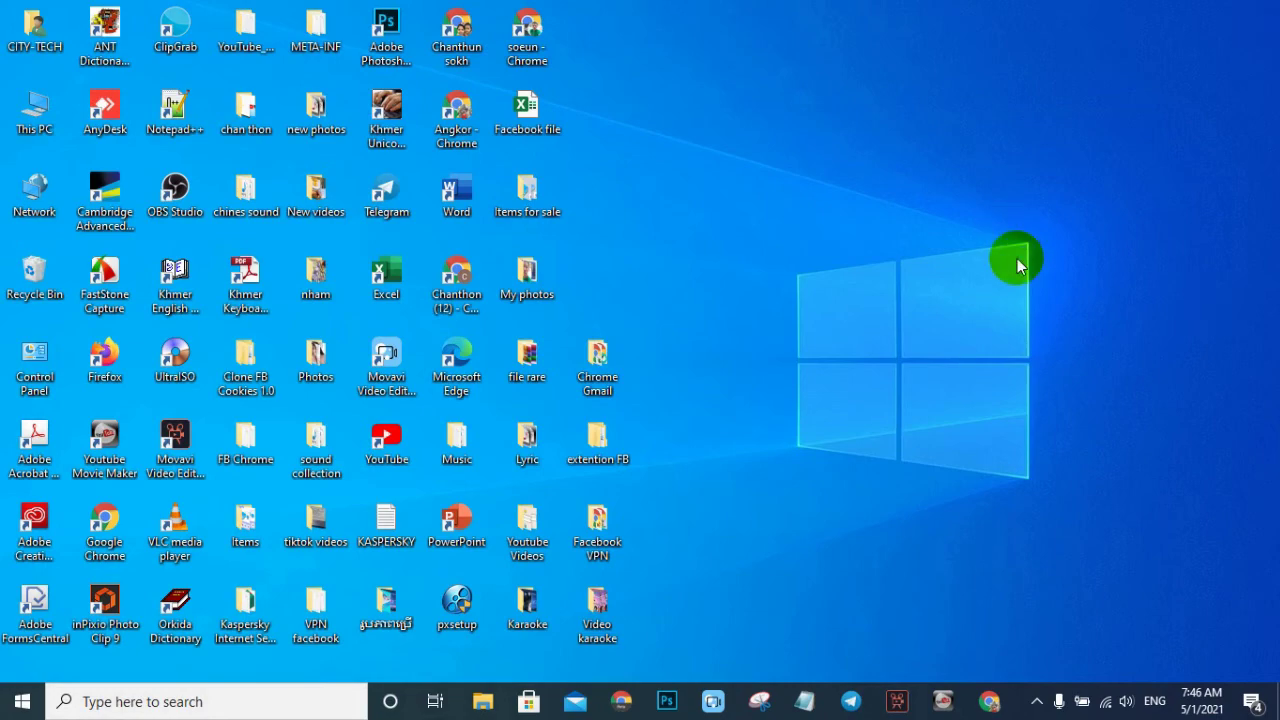